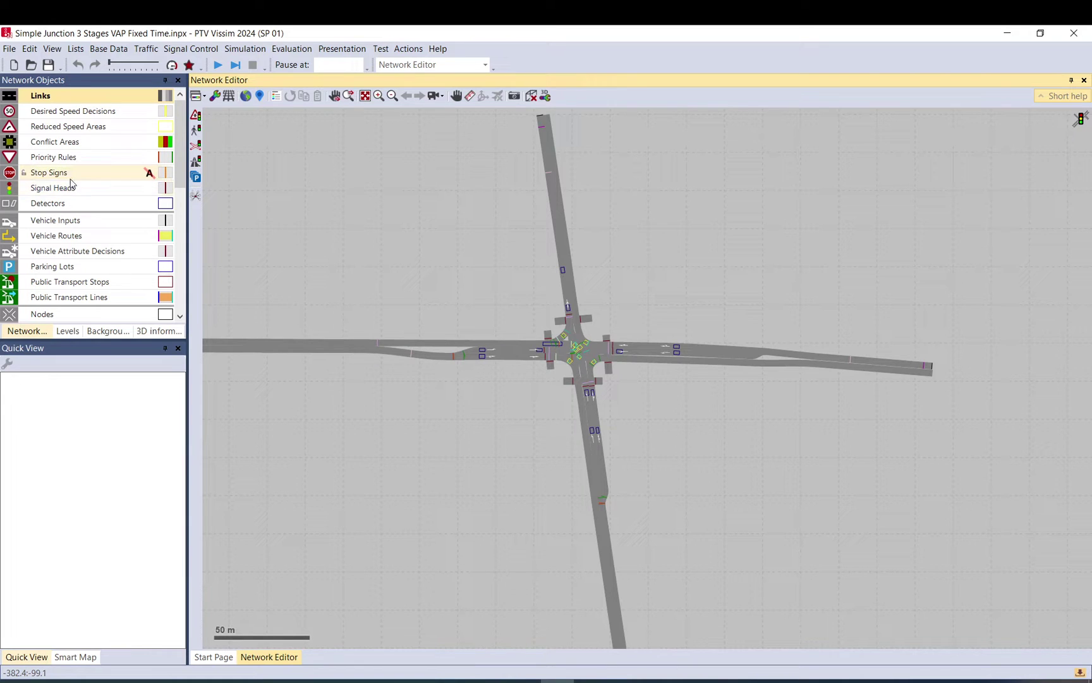
- Open the Evaluation Configuration dialog from the Evaluation menu
{"action": "left_click", "coordinate": [288, 50]}
{"action": "left_click", "coordinate": [279, 66]}
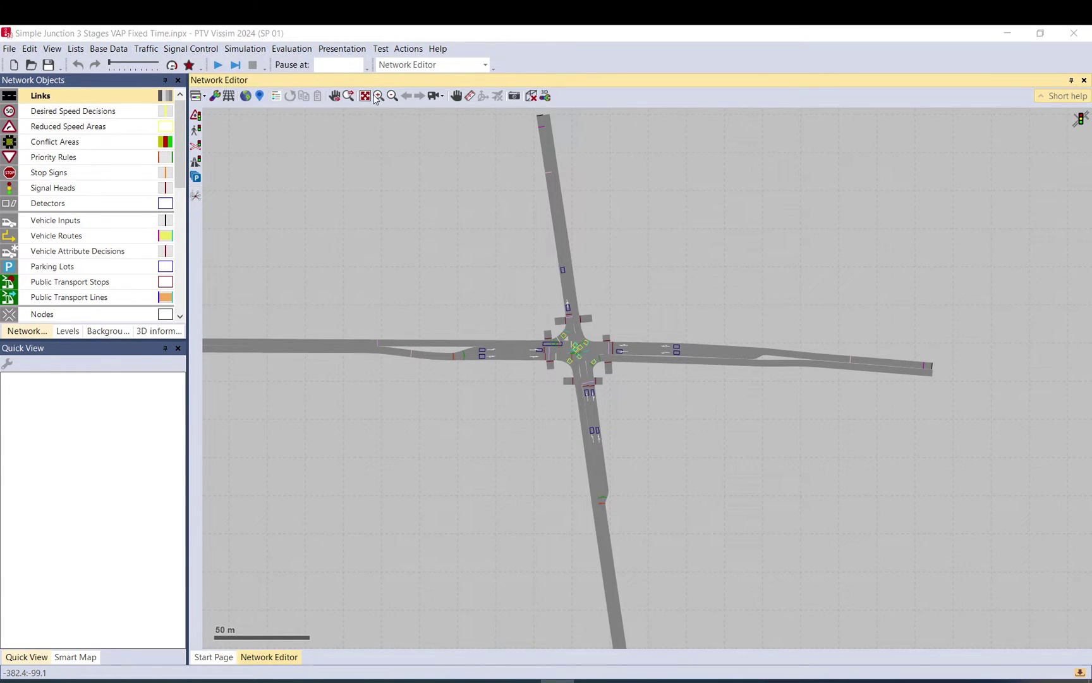
- Check the Links result row: from 0, to 3600, interval 900
{"action": "left_click", "coordinate": [336, 368]}
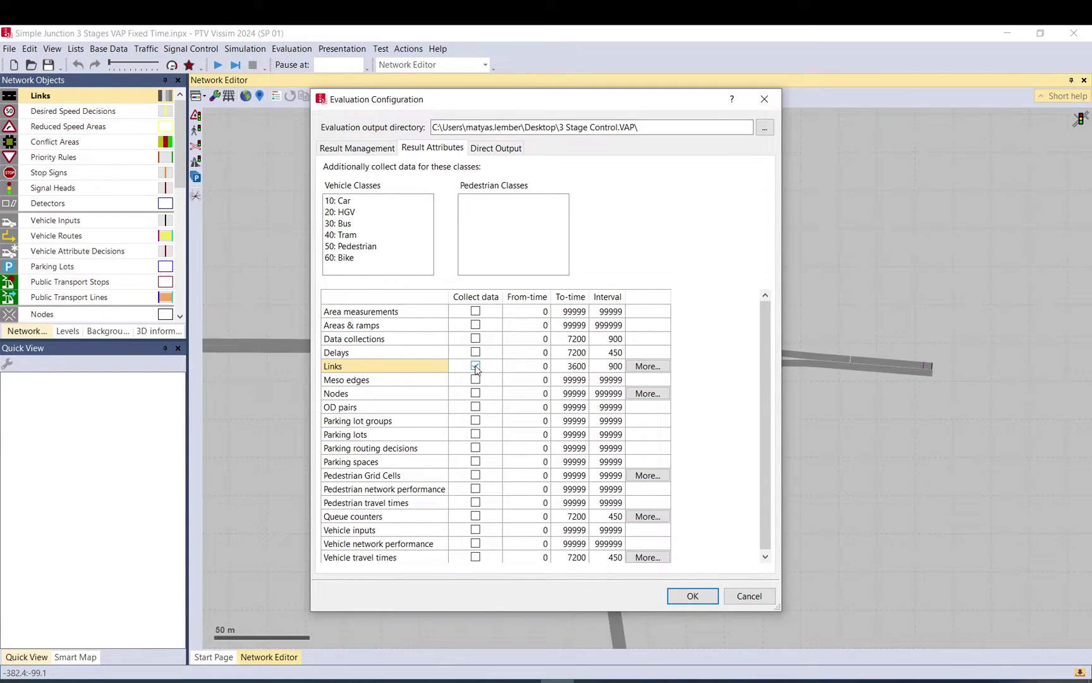
{"action": "left_click", "coordinate": [534, 368]}
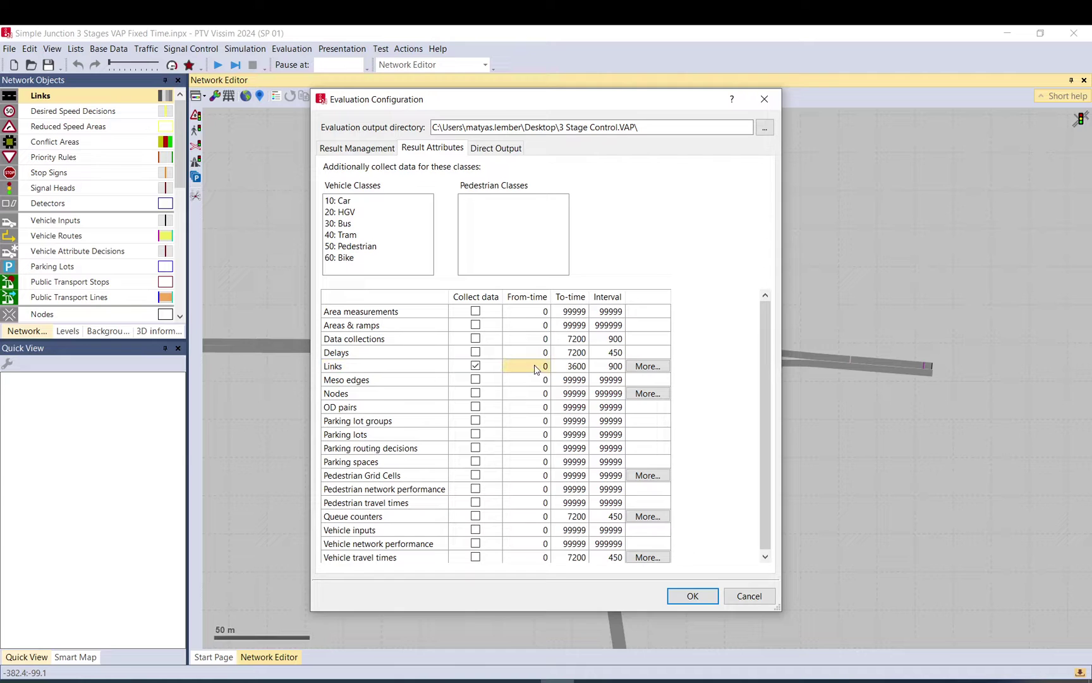
{"action": "left_click_drag", "start_coordinate": [536, 370], "coordinate": [569, 371]}
{"action": "left_click", "coordinate": [565, 371]}
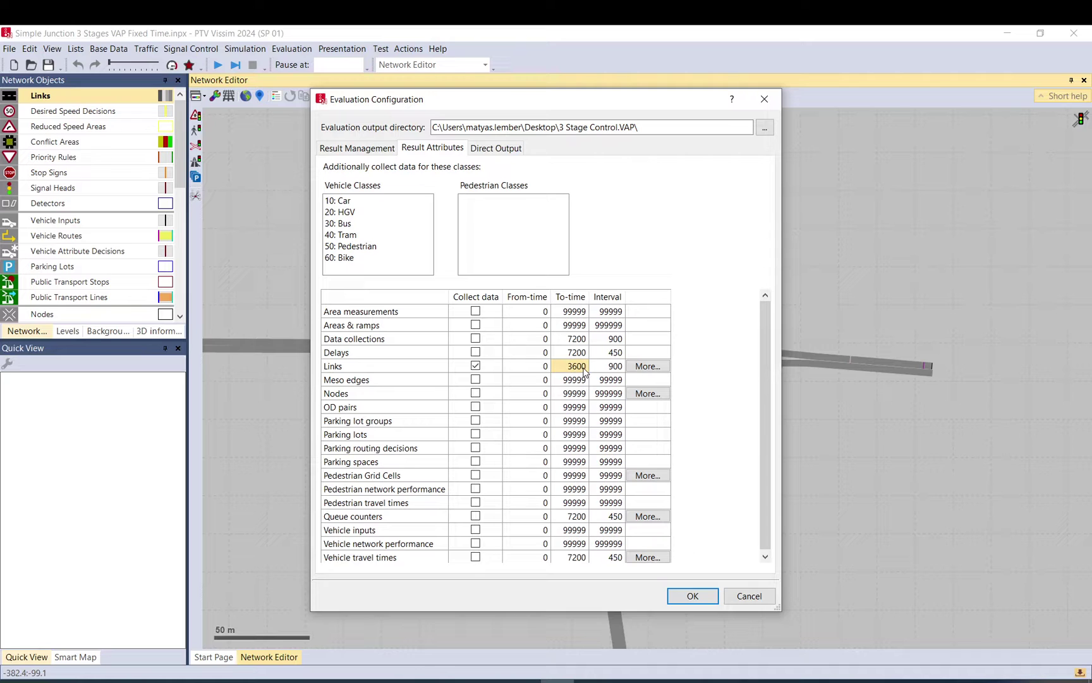
{"action": "left_click", "coordinate": [604, 372]}
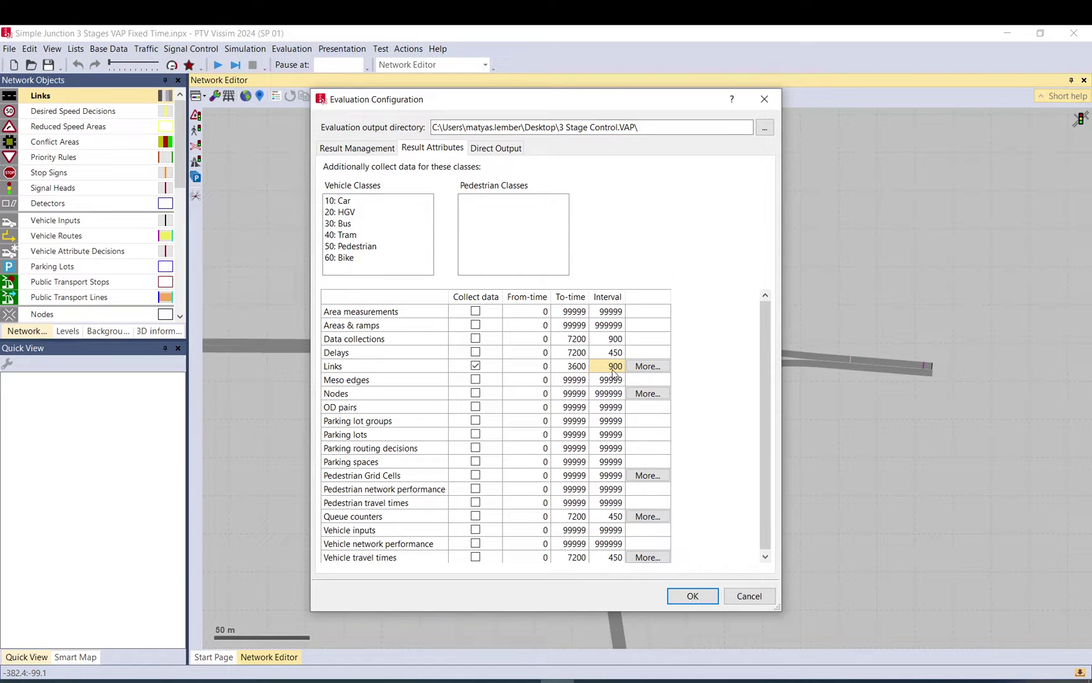
- Close the evaluation configuration, list all links and select all 34
{"action": "left_click", "coordinate": [691, 595]}
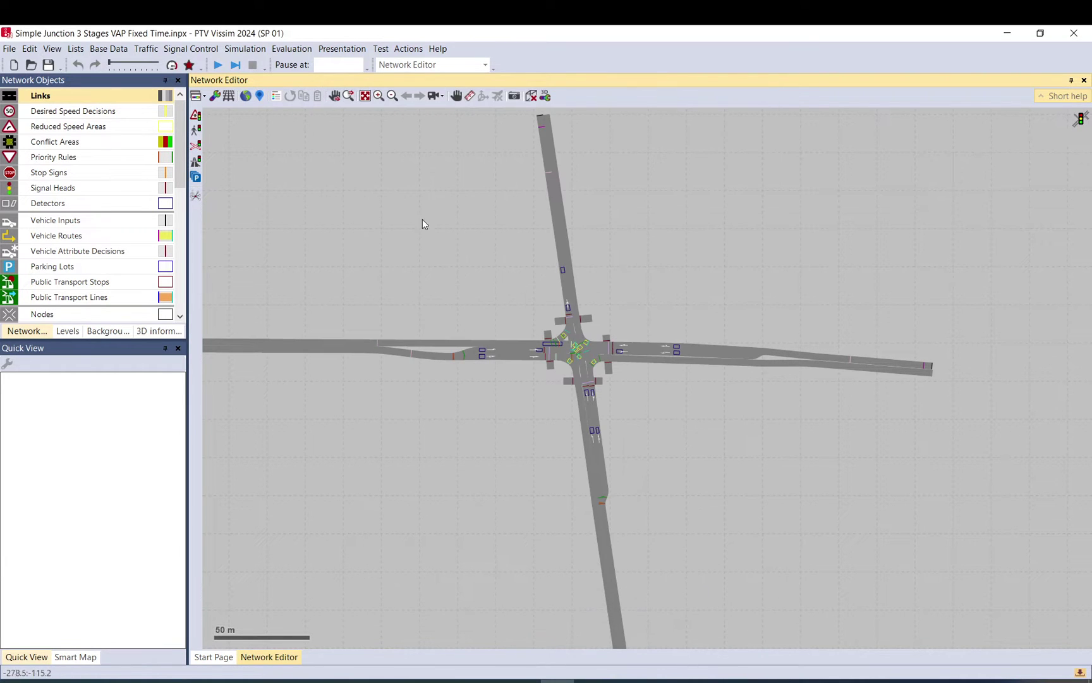
{"action": "right_click", "coordinate": [129, 100]}
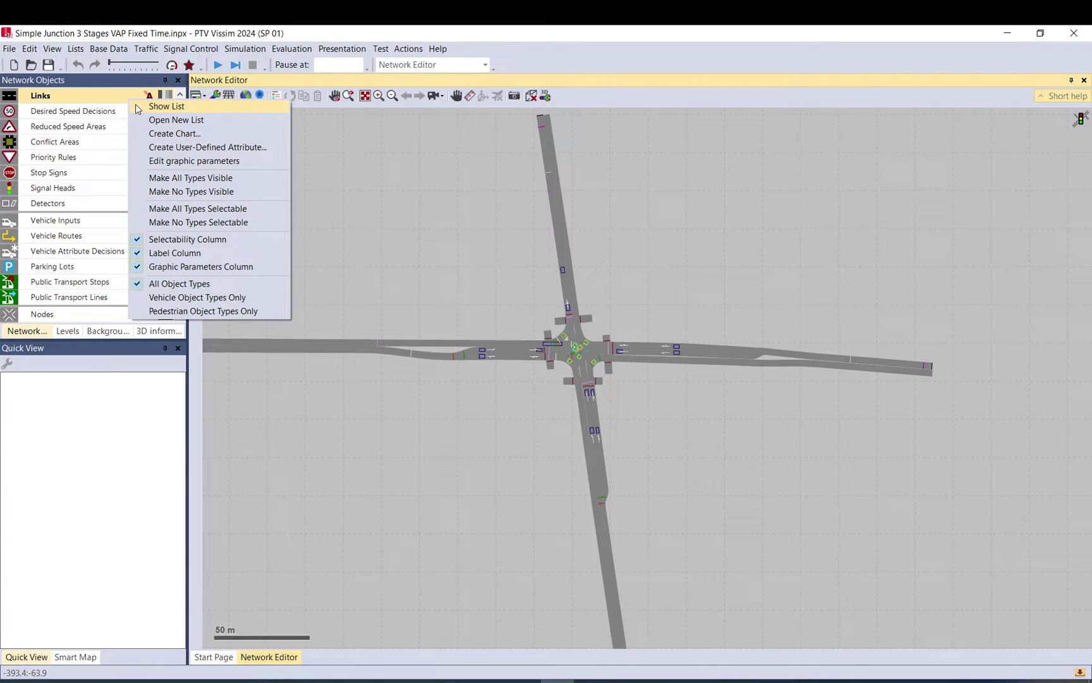
{"action": "left_click", "coordinate": [138, 108]}
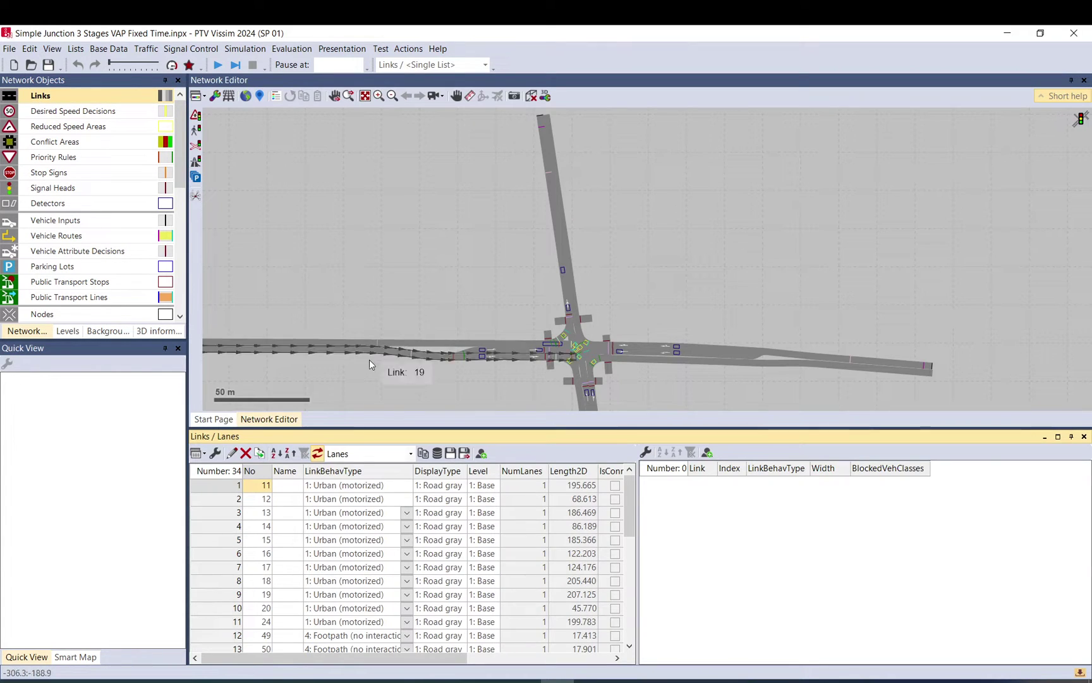
{"action": "left_click", "coordinate": [221, 515]}
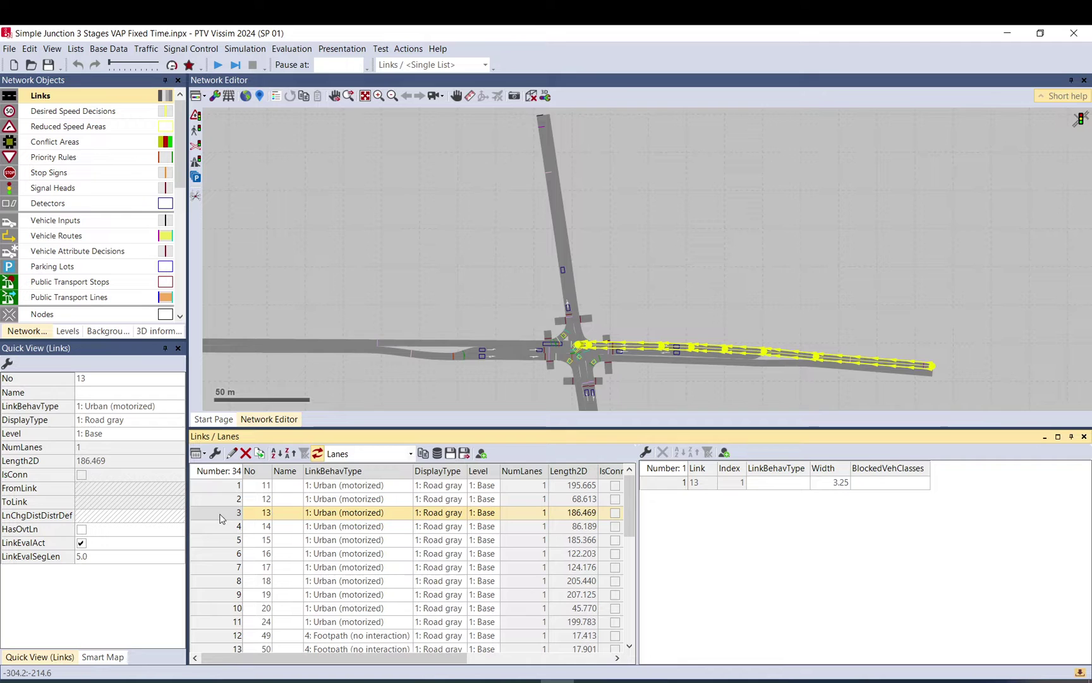
{"action": "key", "text": "ctrl+a"}
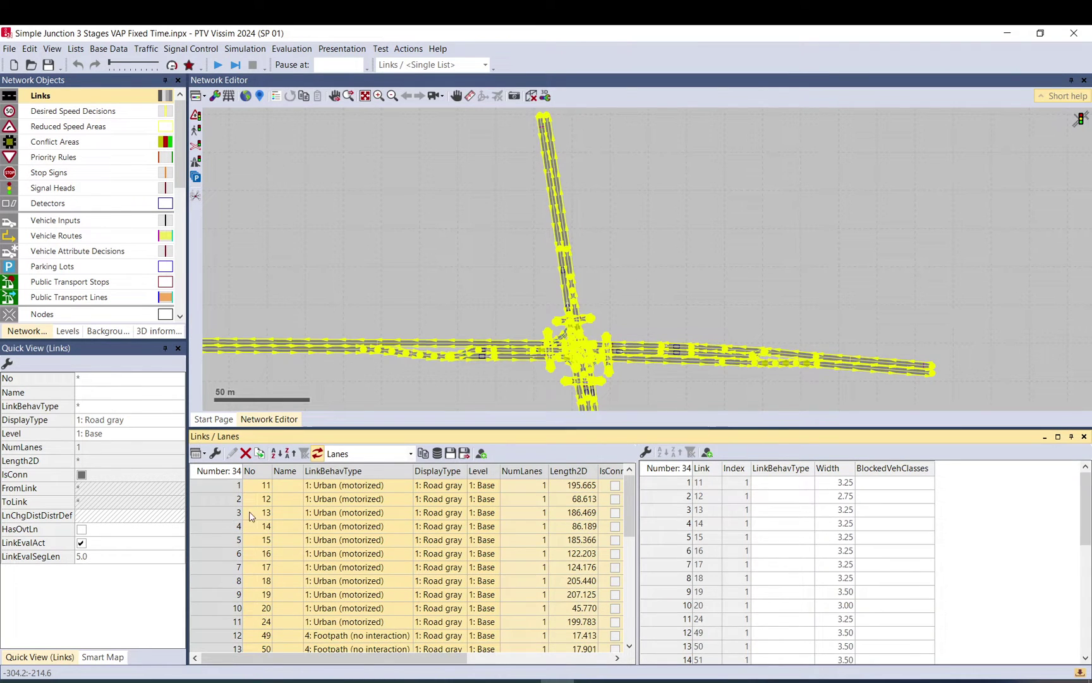
{"action": "left_click", "coordinate": [229, 513]}
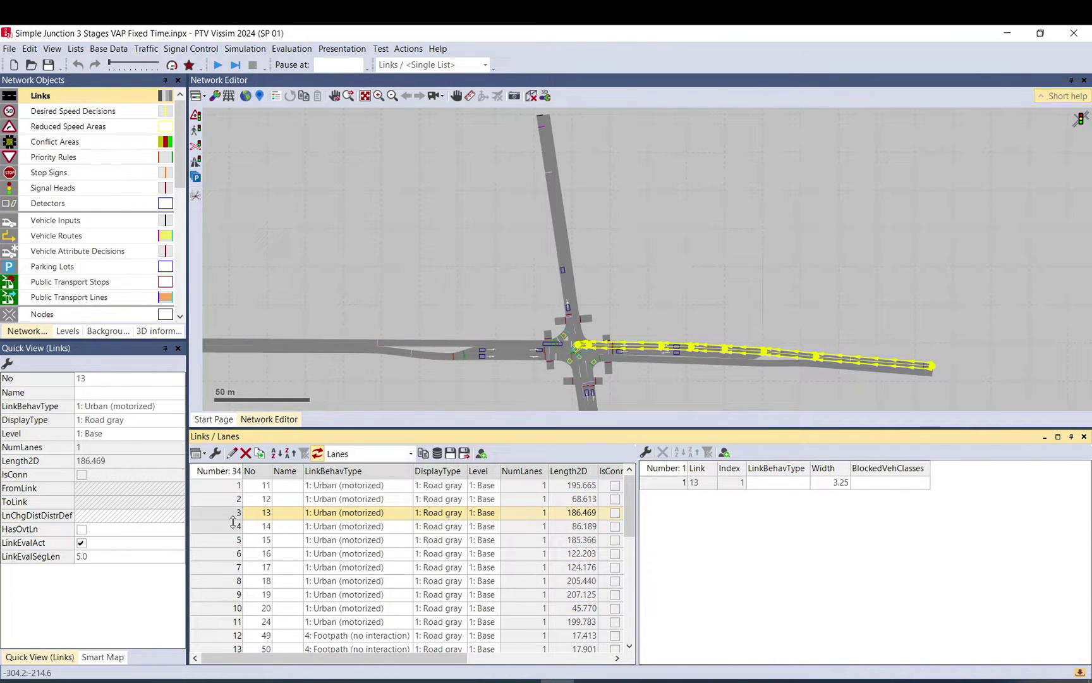
{"action": "key", "text": "ctrl+a"}
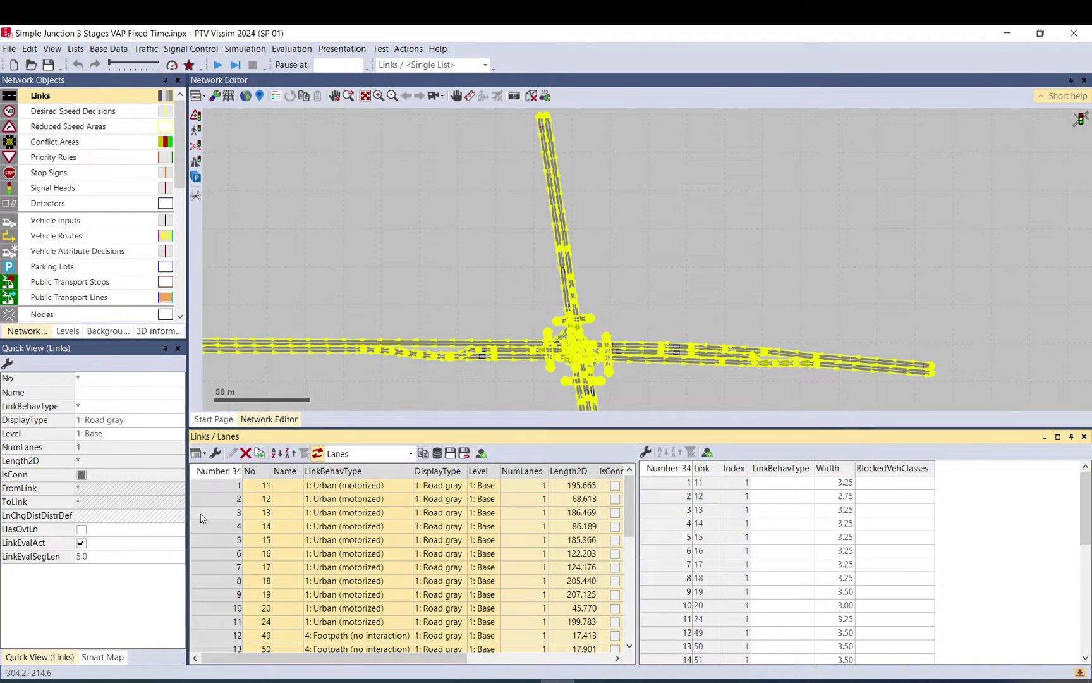
- Re-add Link evaluation active and Link evaluation segment length to the Quick View attributes
{"action": "left_click", "coordinate": [8, 360]}
{"action": "left_click", "coordinate": [7, 364]}
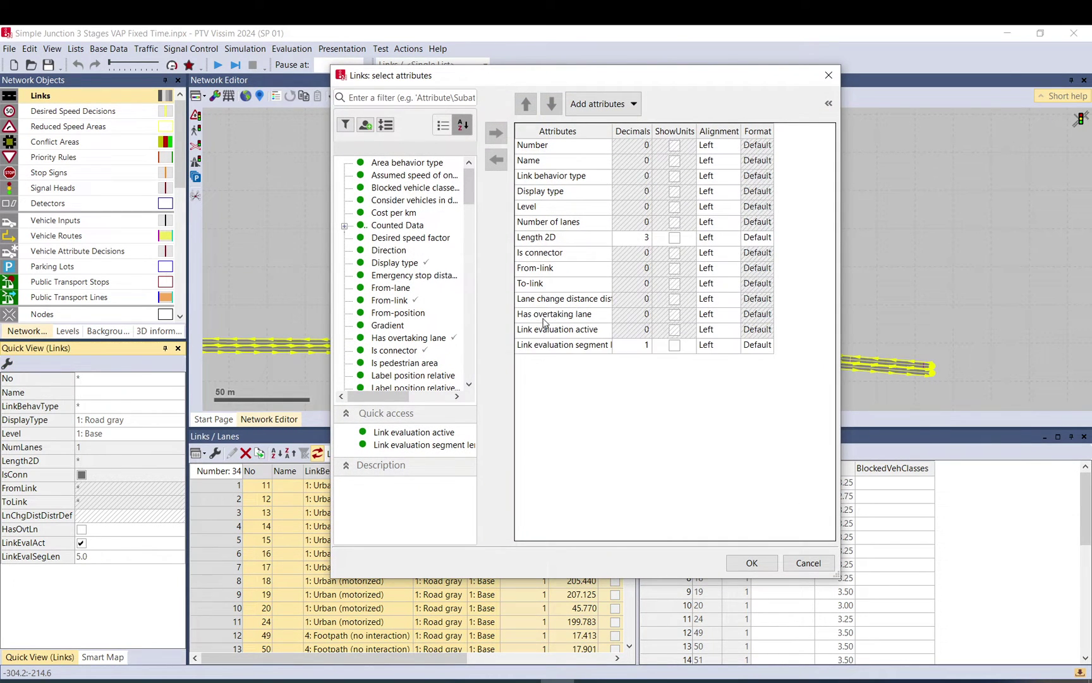
{"action": "left_click_drag", "start_coordinate": [540, 330], "coordinate": [542, 348]}
{"action": "left_click", "coordinate": [496, 159]}
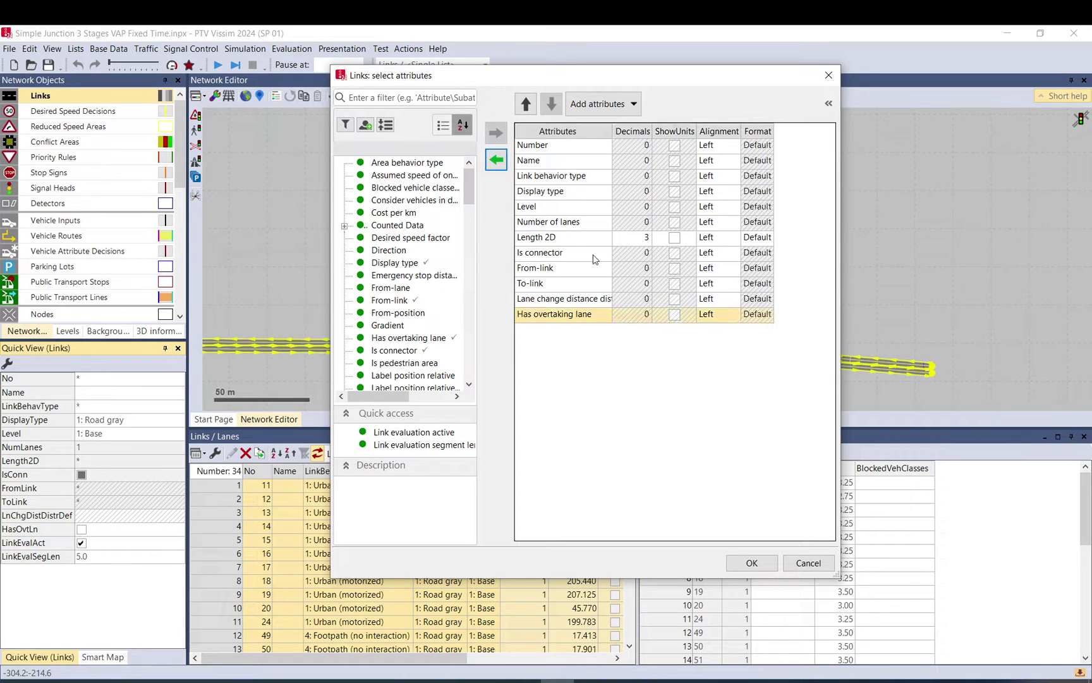
{"action": "left_click_drag", "start_coordinate": [466, 183], "coordinate": [474, 228]}
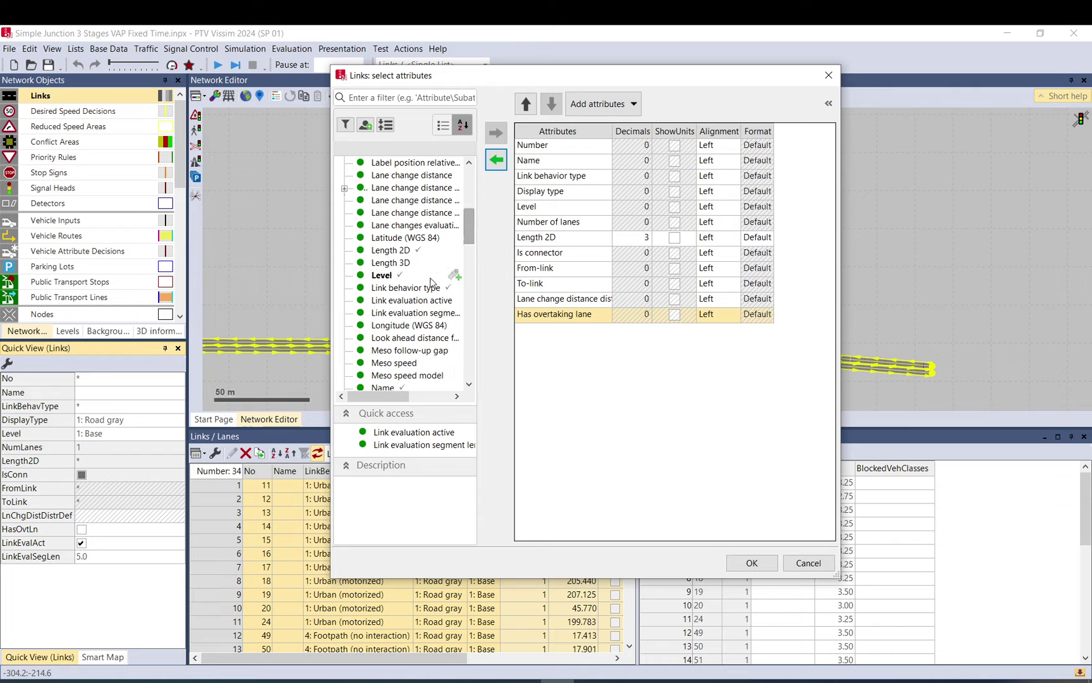
{"action": "double_click", "coordinate": [405, 302]}
{"action": "left_click", "coordinate": [406, 312]}
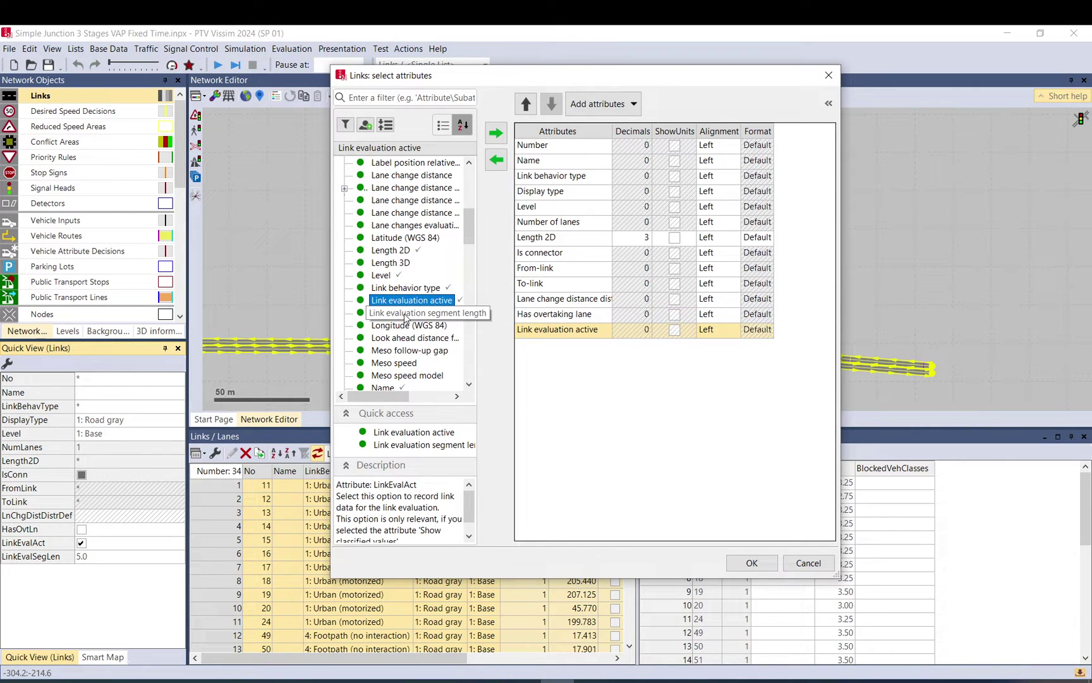
{"action": "double_click", "coordinate": [406, 314]}
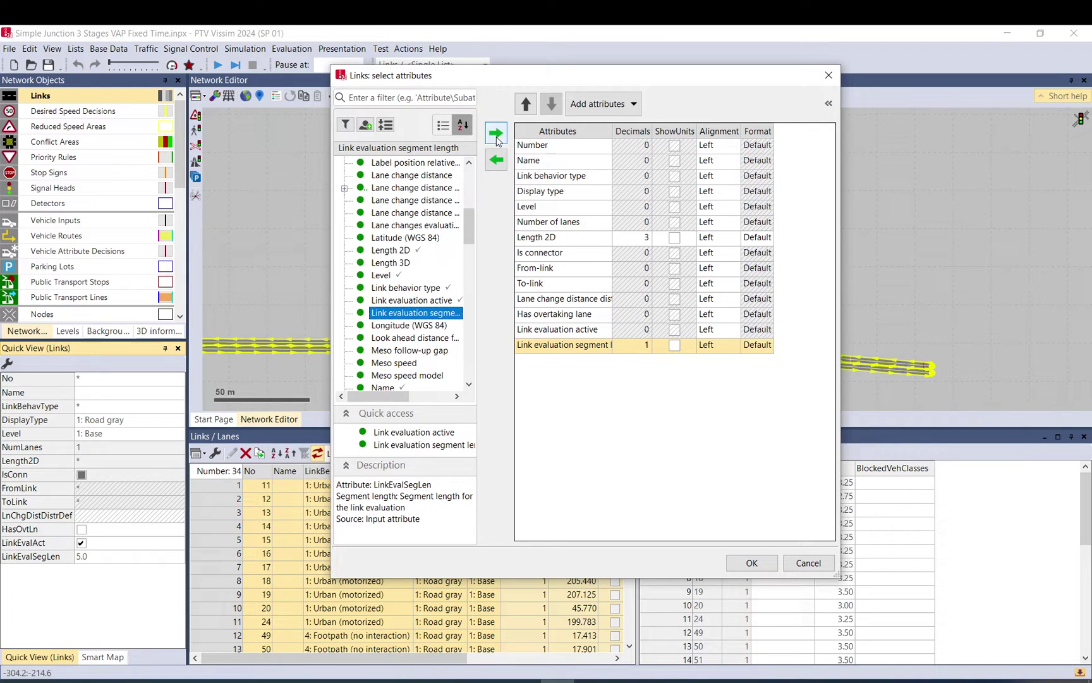
{"action": "double_click", "coordinate": [612, 131]}
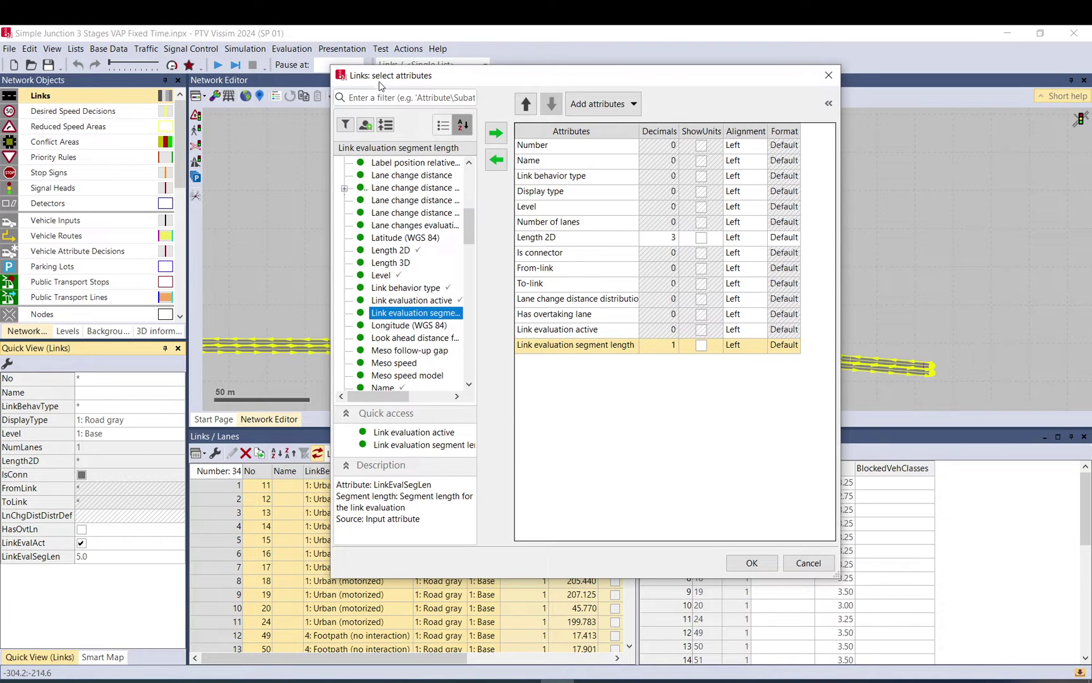
{"action": "left_click", "coordinate": [746, 570]}
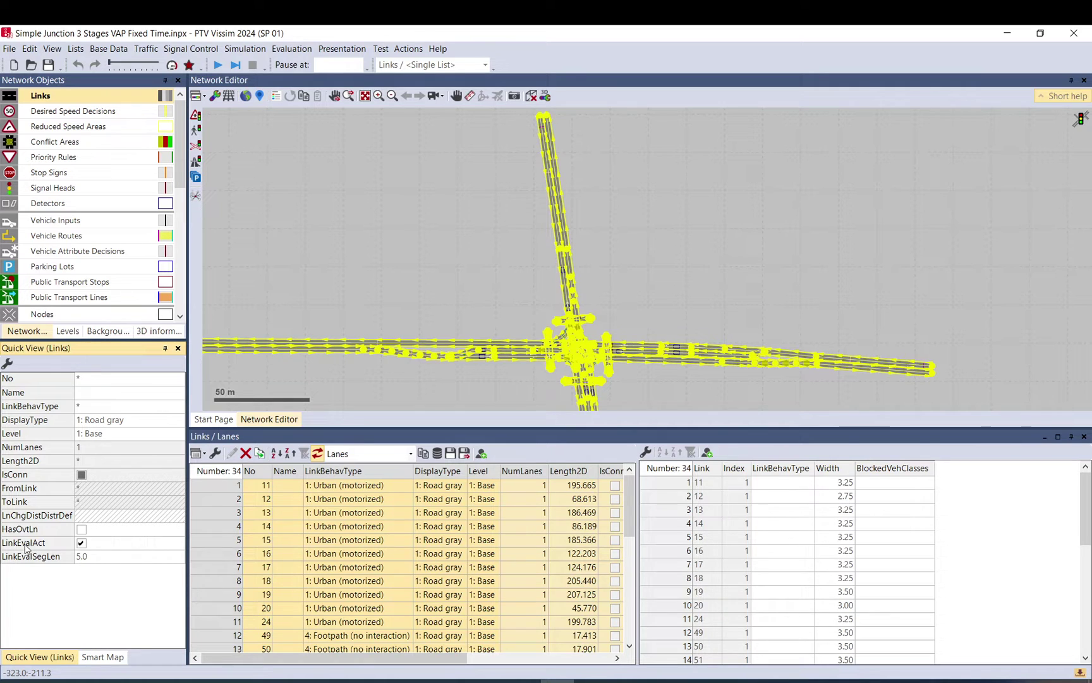
- Switch link evaluation off for all links, deleting old segment results, then on again
{"action": "left_click", "coordinate": [81, 545]}
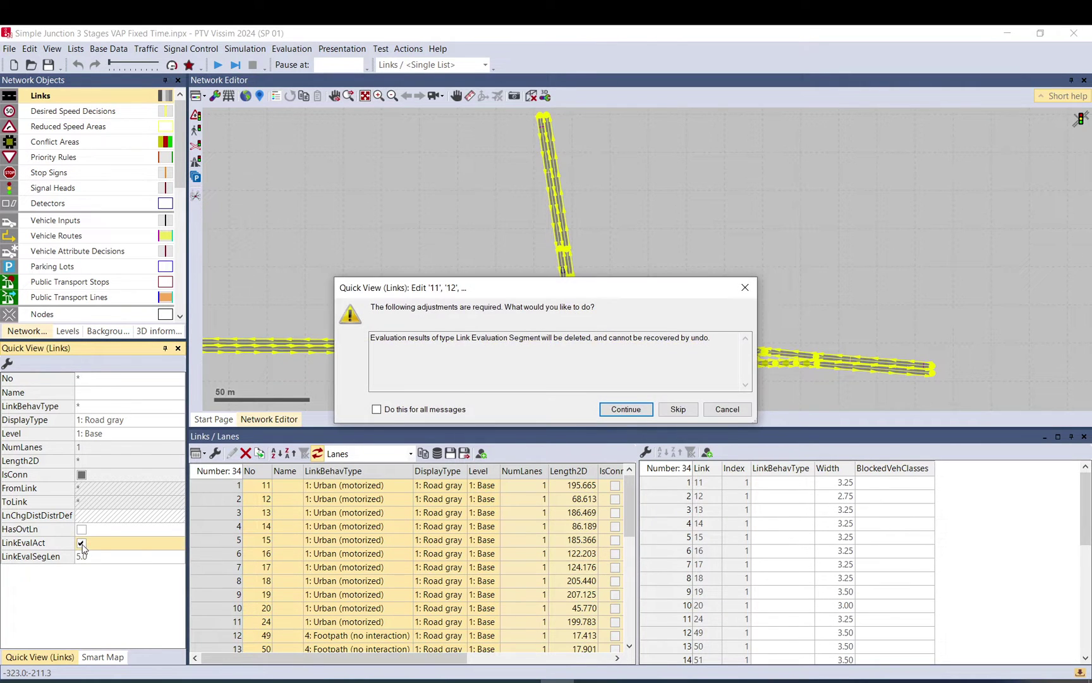
{"action": "left_click", "coordinate": [625, 410]}
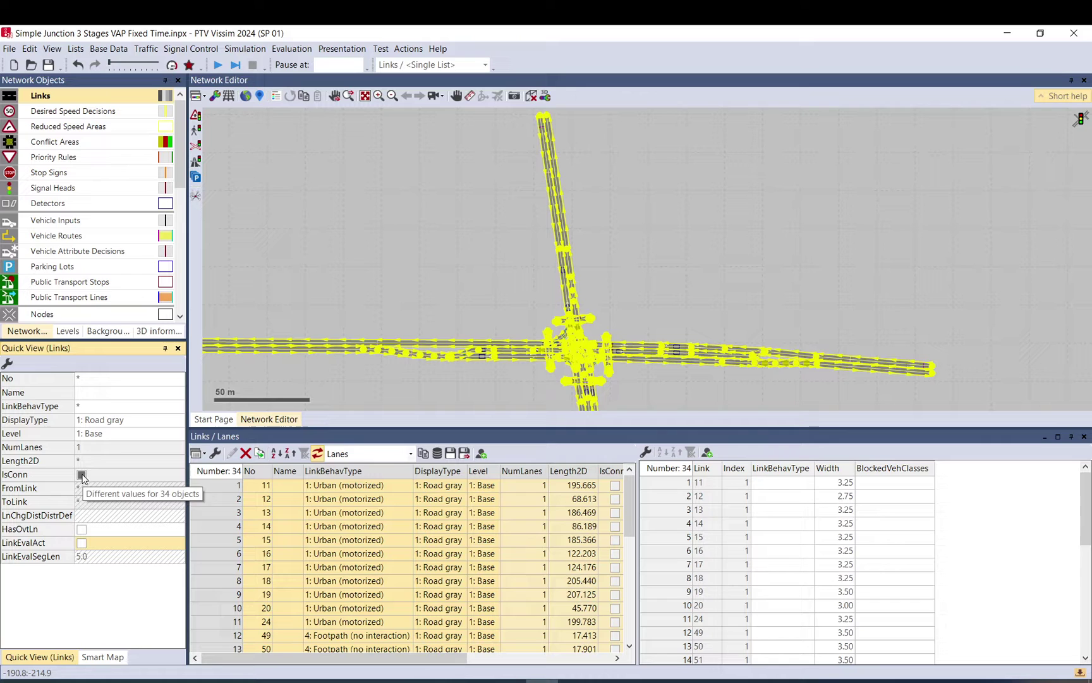
{"action": "left_click", "coordinate": [82, 544]}
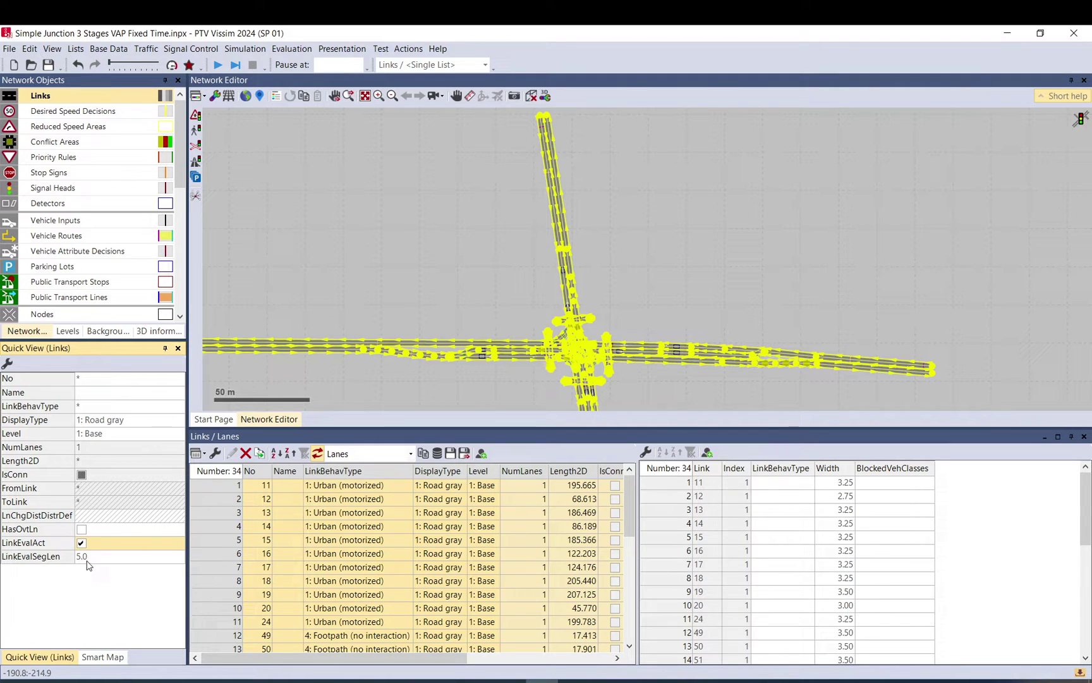
- Set the link evaluation segment length to 5, after first entering 10
{"action": "left_click", "coordinate": [87, 560]}
{"action": "left_click", "coordinate": [95, 558]}
{"action": "type", "text": "10"}
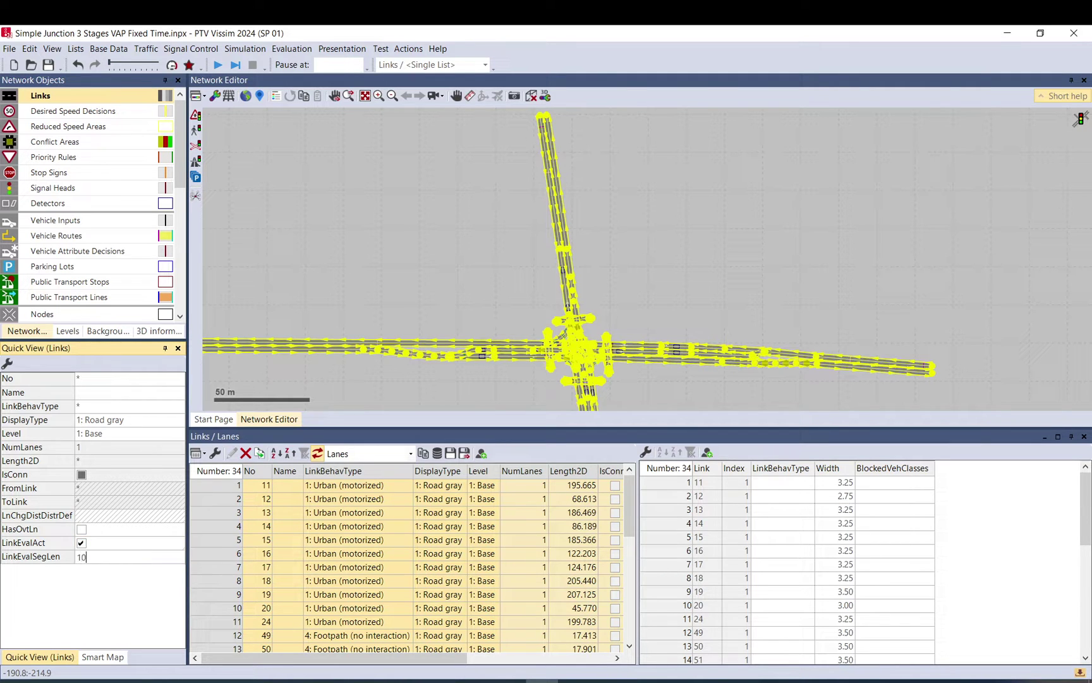
{"action": "key", "text": "Return"}
{"action": "left_click", "coordinate": [97, 557]}
{"action": "type", "text": "5"}
- Deselect the links, close the links list, and start the simulation, saving changes
{"action": "left_click", "coordinate": [361, 280]}
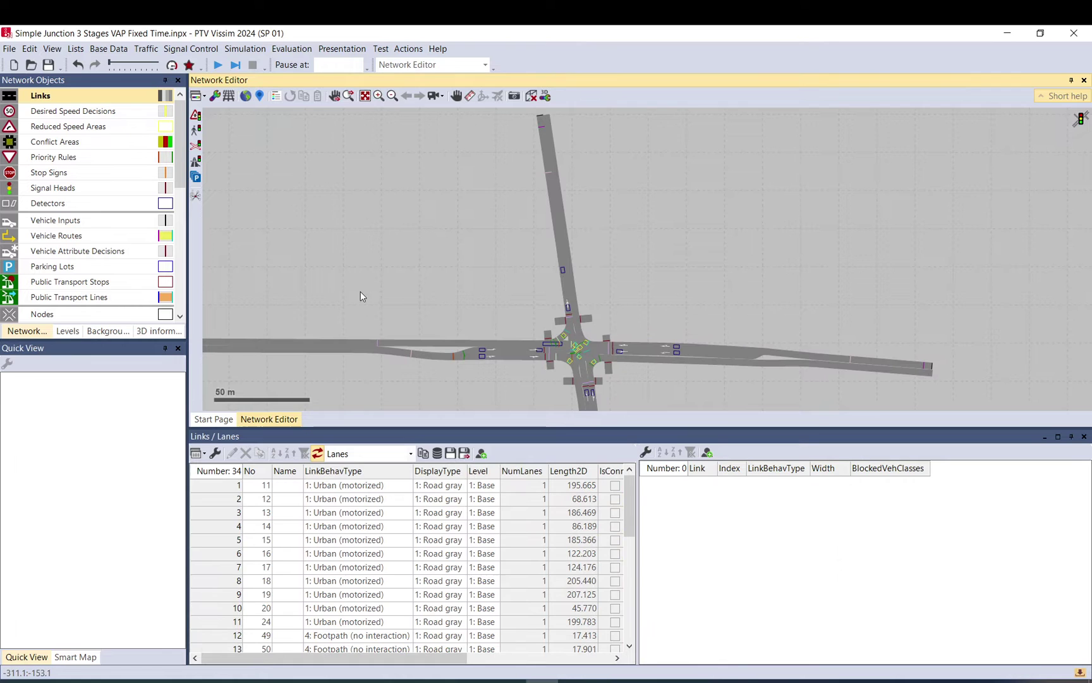
{"action": "left_click", "coordinate": [1084, 437]}
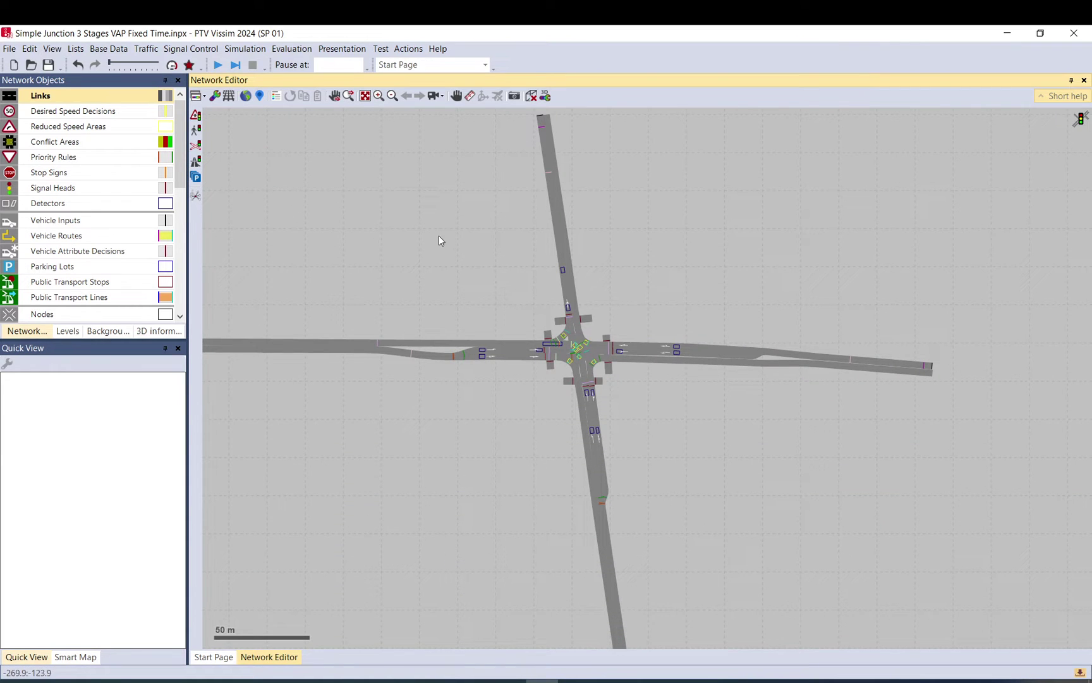
{"action": "left_click", "coordinate": [218, 66]}
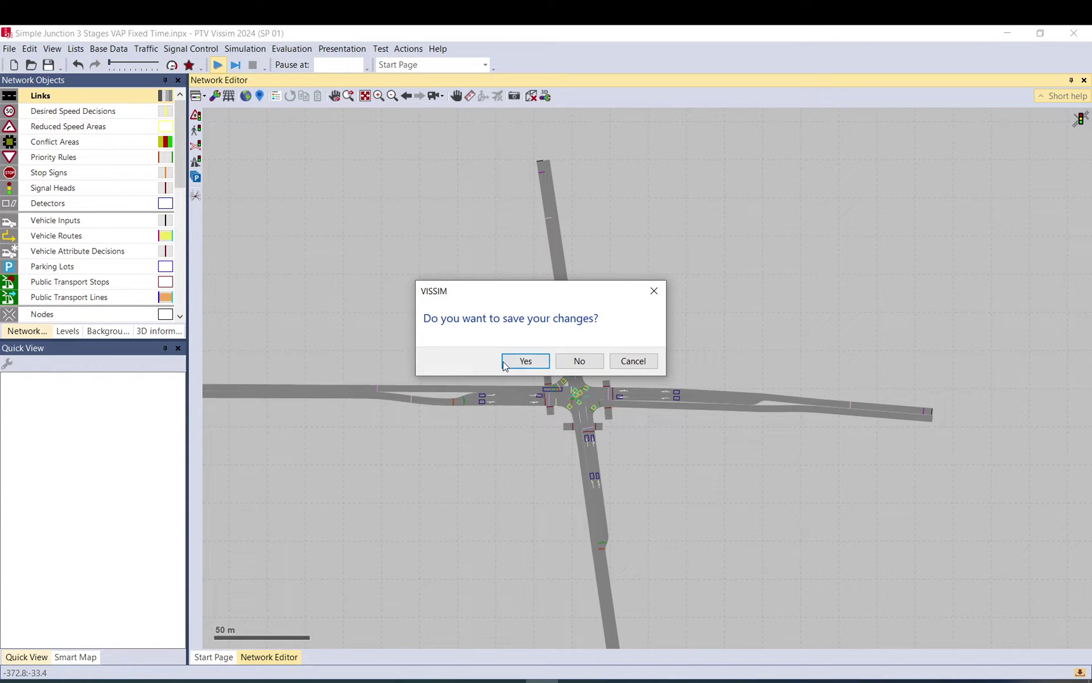
{"action": "left_click", "coordinate": [504, 366]}
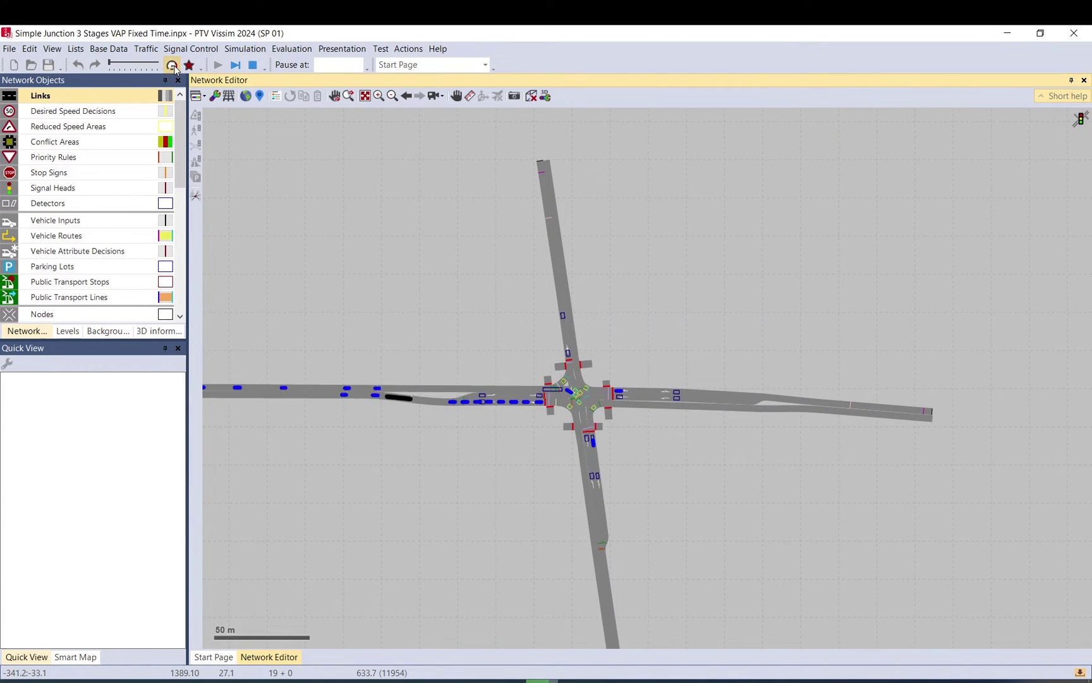
- Toggle Quick Mode off and switch to the simple network display
{"action": "left_click", "coordinate": [171, 65]}
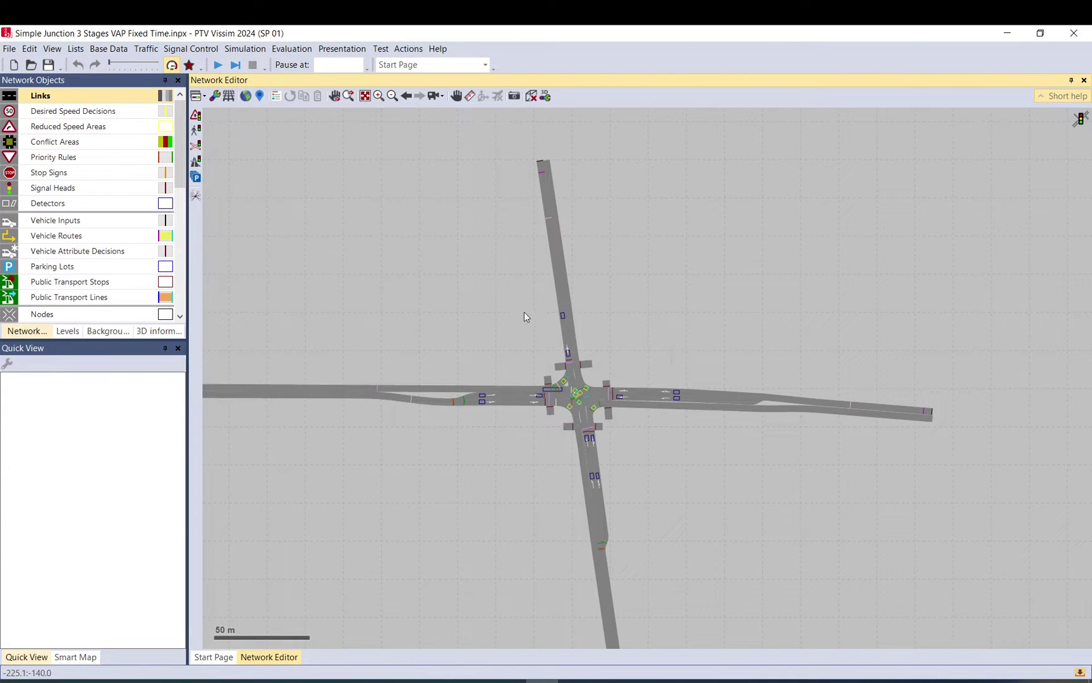
{"action": "left_click", "coordinate": [189, 67]}
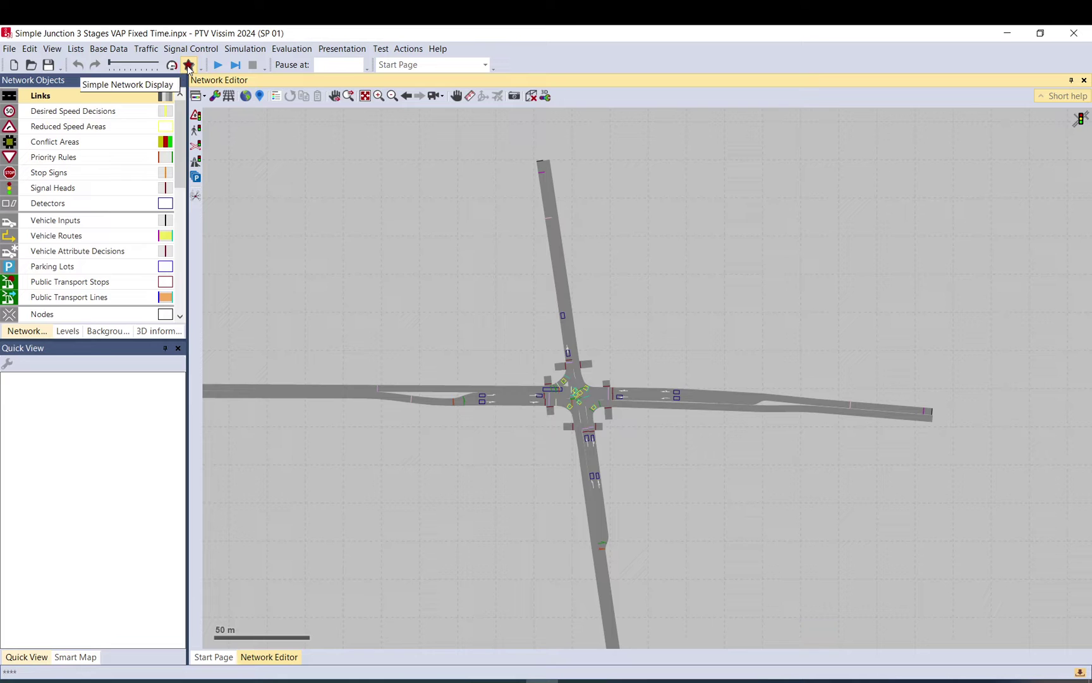
{"action": "left_click", "coordinate": [189, 66]}
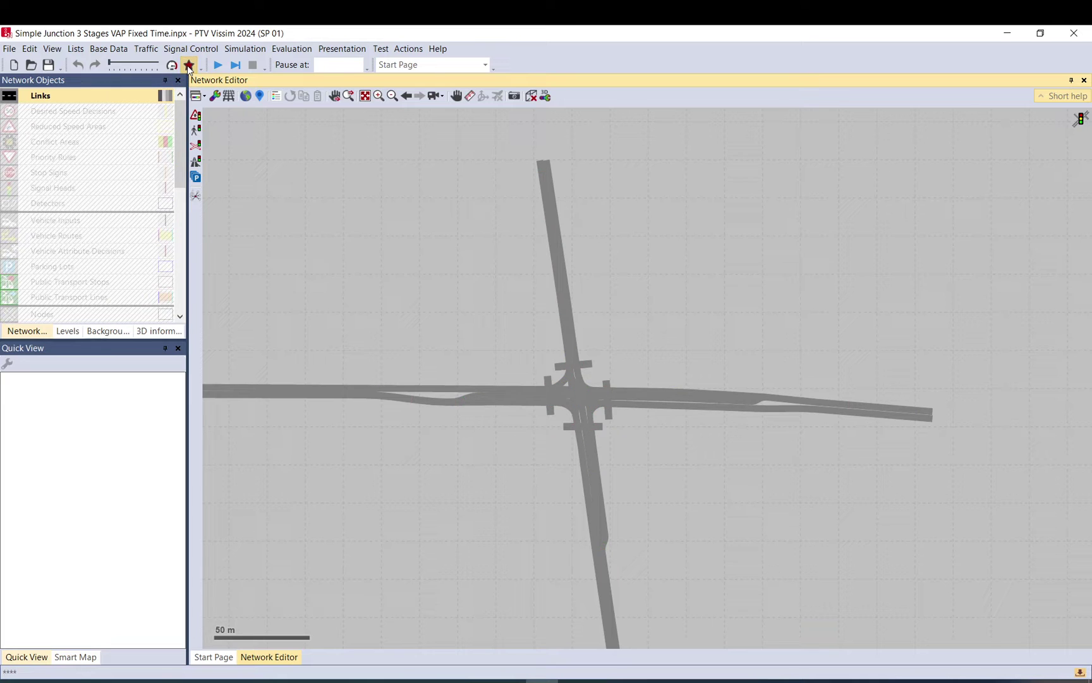
- Set the Links graphic parameter Drawing mode to 'Use color scheme'
{"action": "left_click", "coordinate": [168, 96]}
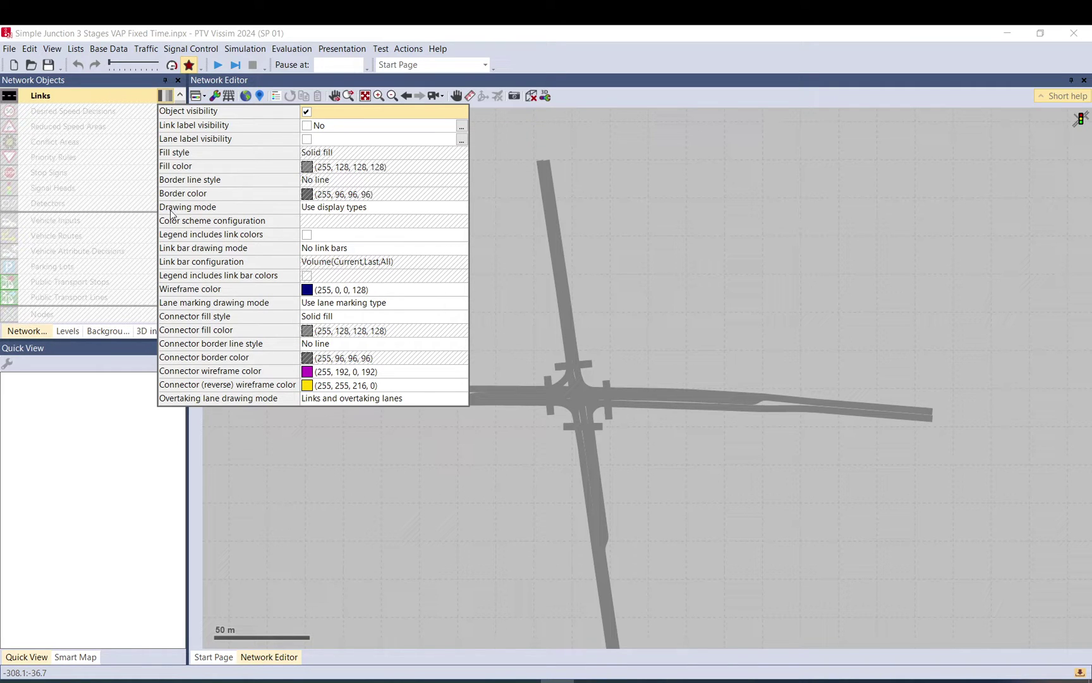
{"action": "left_click", "coordinate": [326, 209]}
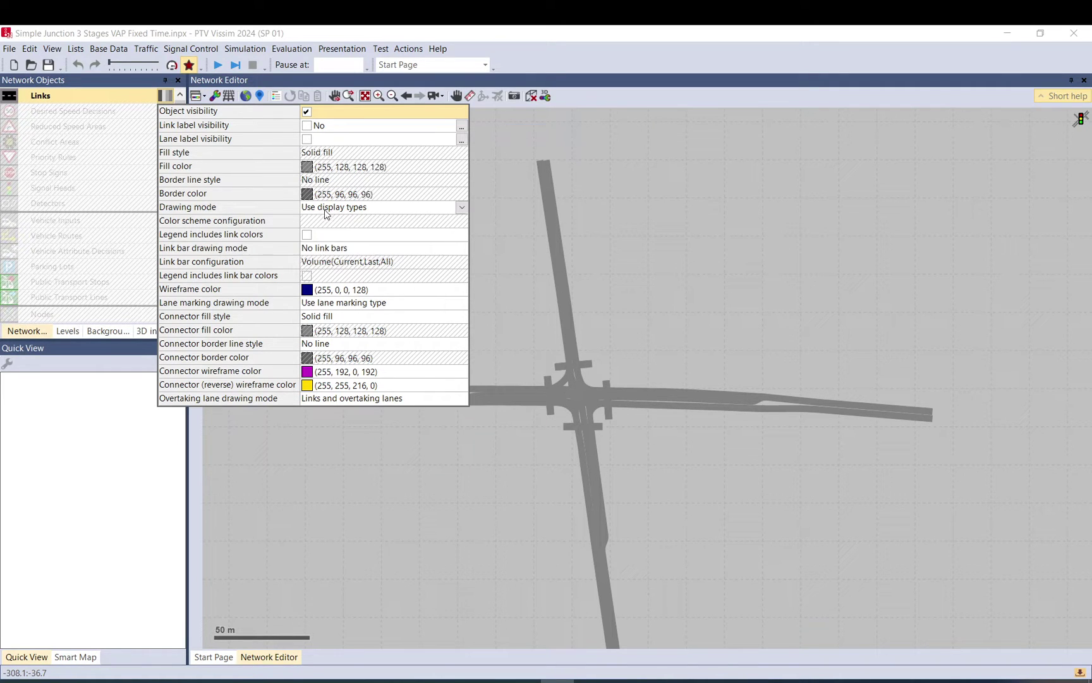
{"action": "left_click", "coordinate": [464, 209]}
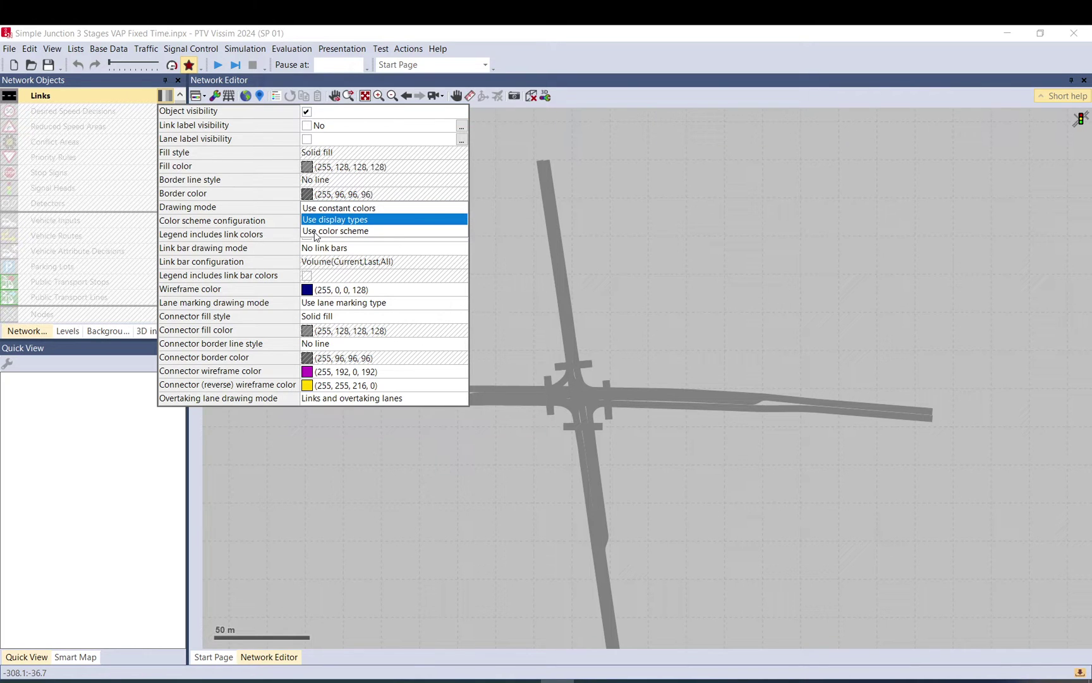
{"action": "left_click", "coordinate": [351, 232]}
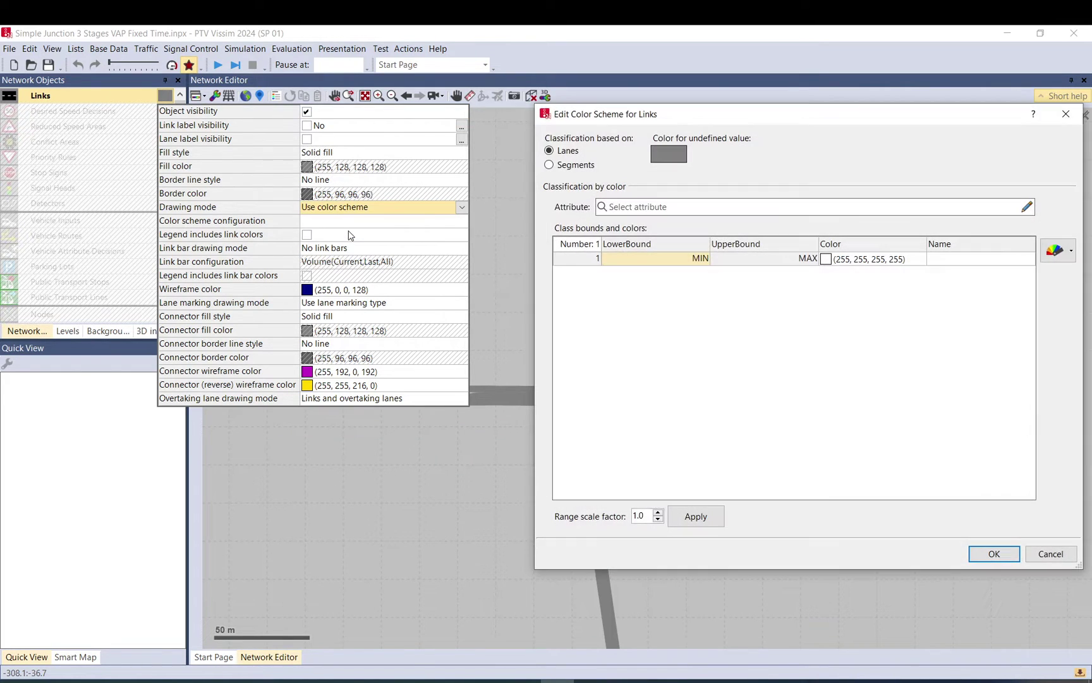
- Classify link Segments by the attribute Density (Current, 0-900, All)
{"action": "left_click", "coordinate": [576, 167]}
{"action": "left_click", "coordinate": [1027, 207]}
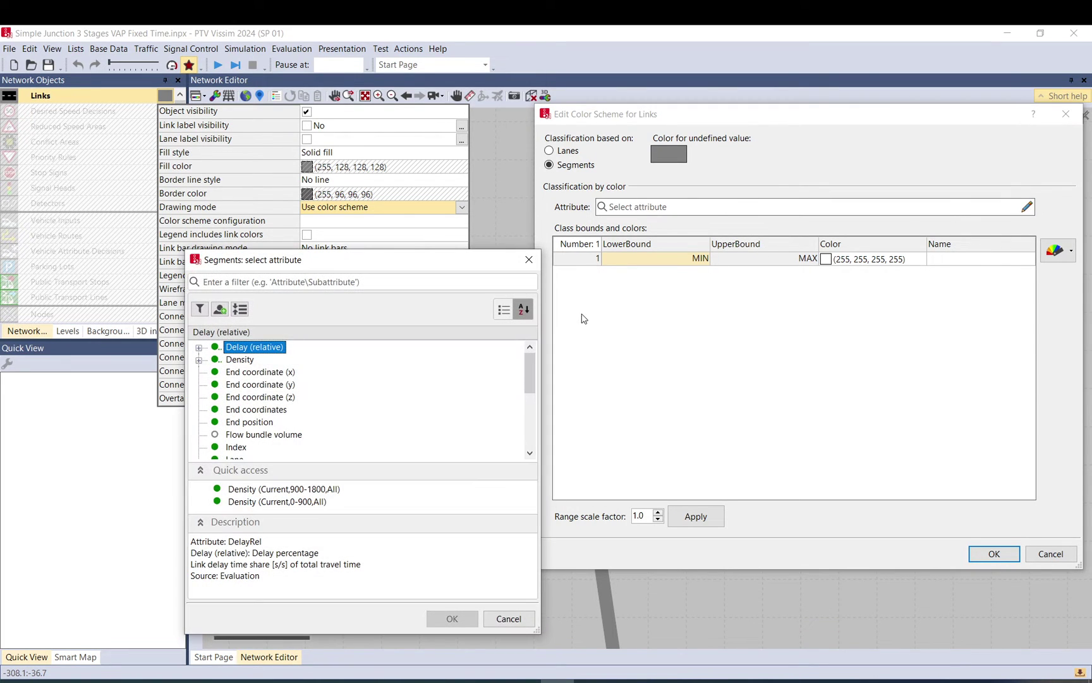
{"action": "left_click", "coordinate": [232, 361]}
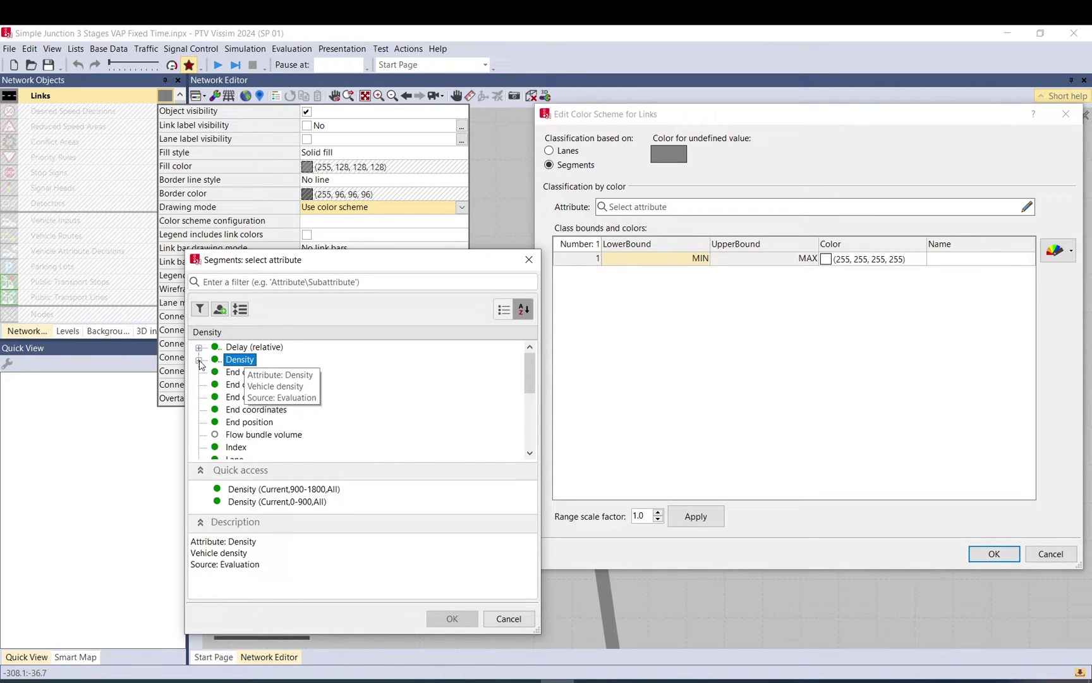
{"action": "left_click", "coordinate": [199, 361]}
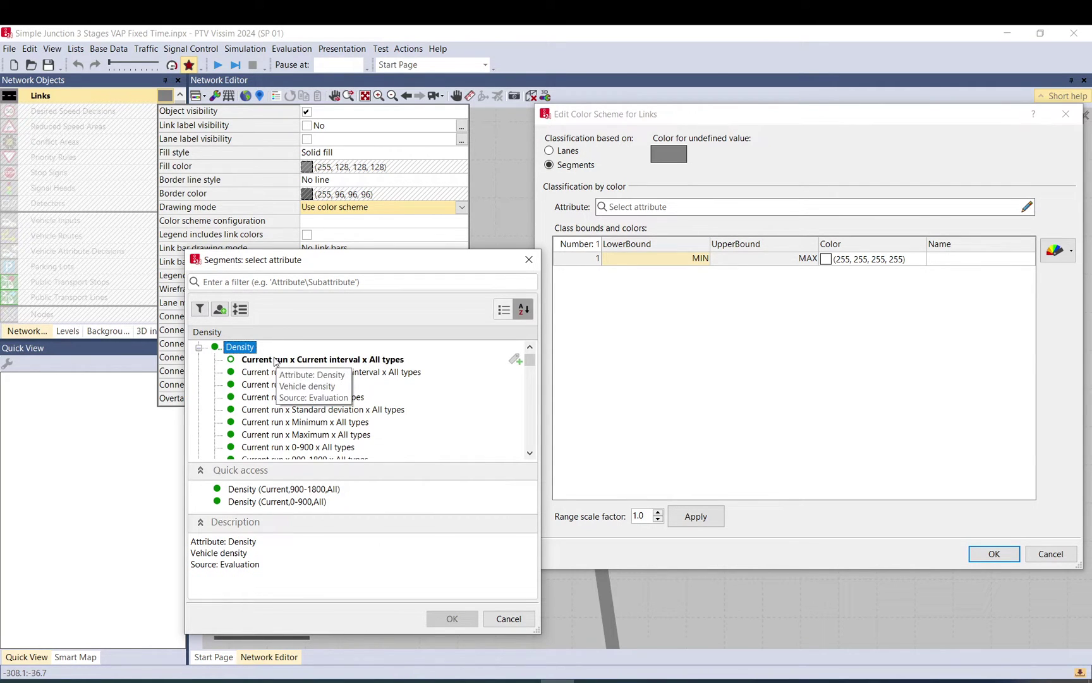
{"action": "left_click_drag", "start_coordinate": [278, 252], "coordinate": [283, 57]}
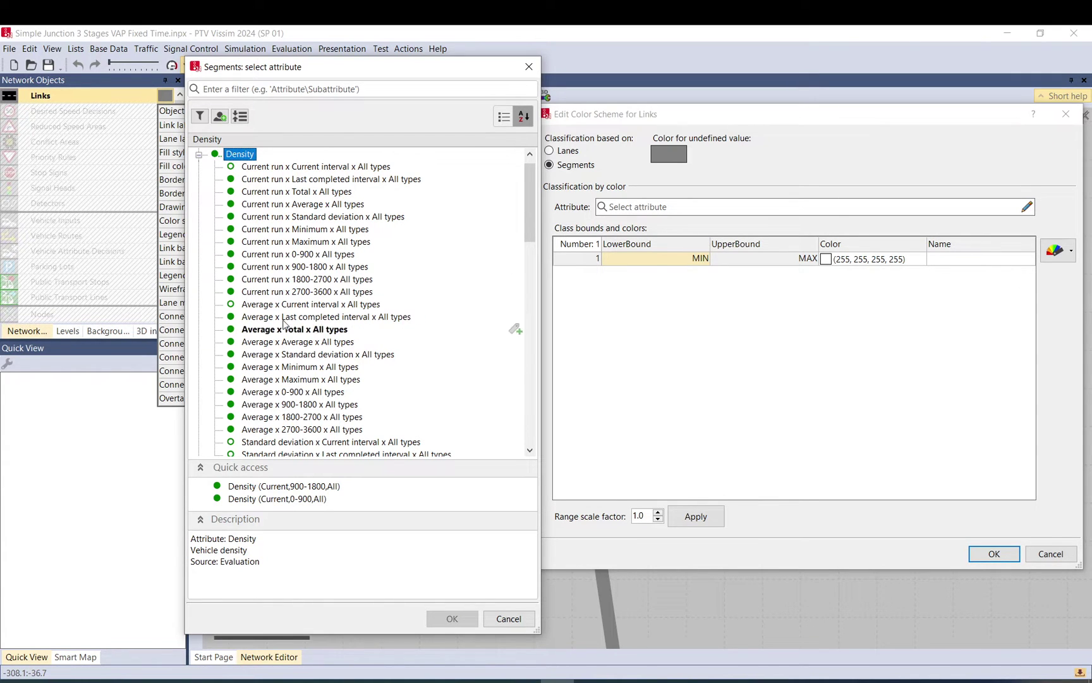
{"action": "left_click", "coordinate": [308, 256]}
{"action": "key", "text": "Down"}
{"action": "key", "text": "Down"}
{"action": "key", "text": "Down"}
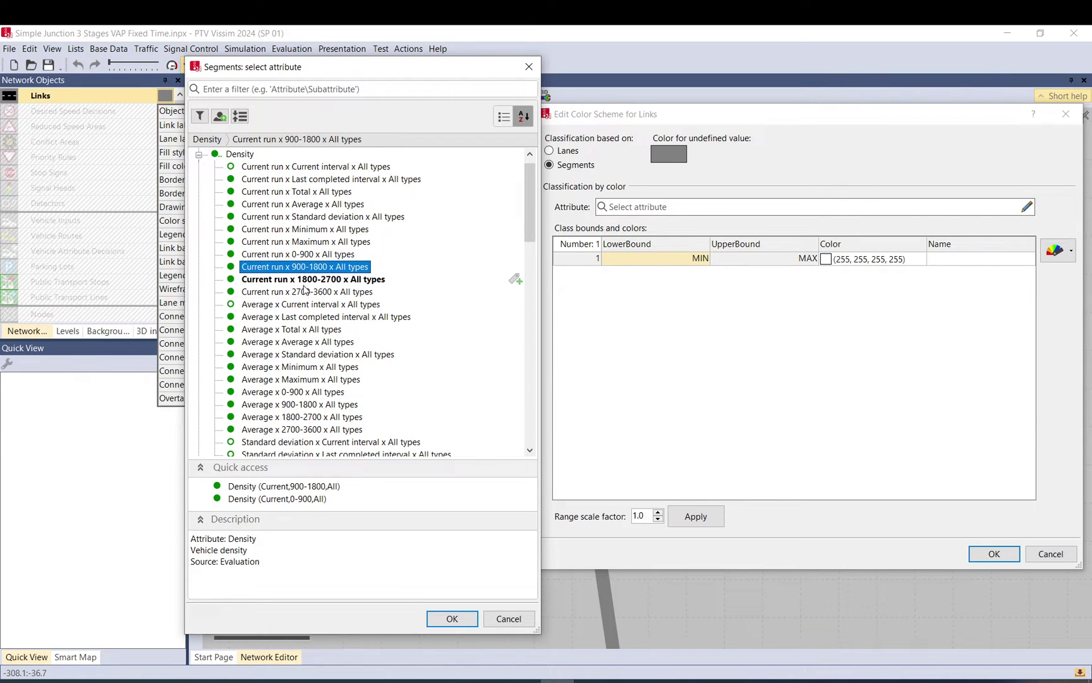
{"action": "key", "text": "Up"}
{"action": "key", "text": "Up"}
{"action": "key", "text": "Up"}
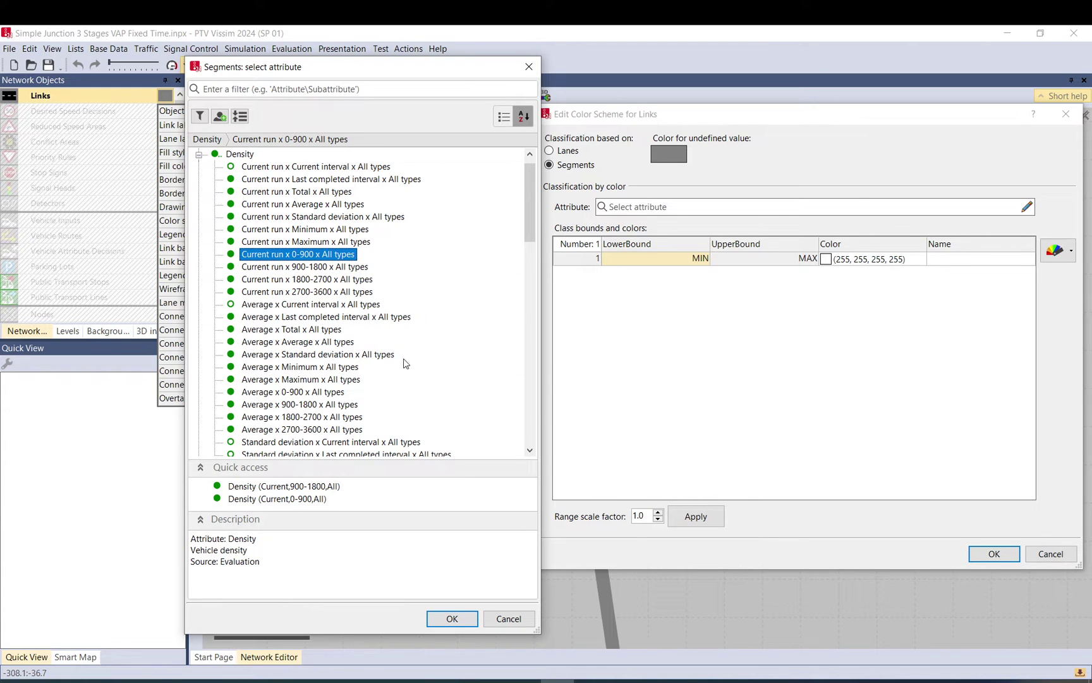
{"action": "left_click", "coordinate": [452, 618]}
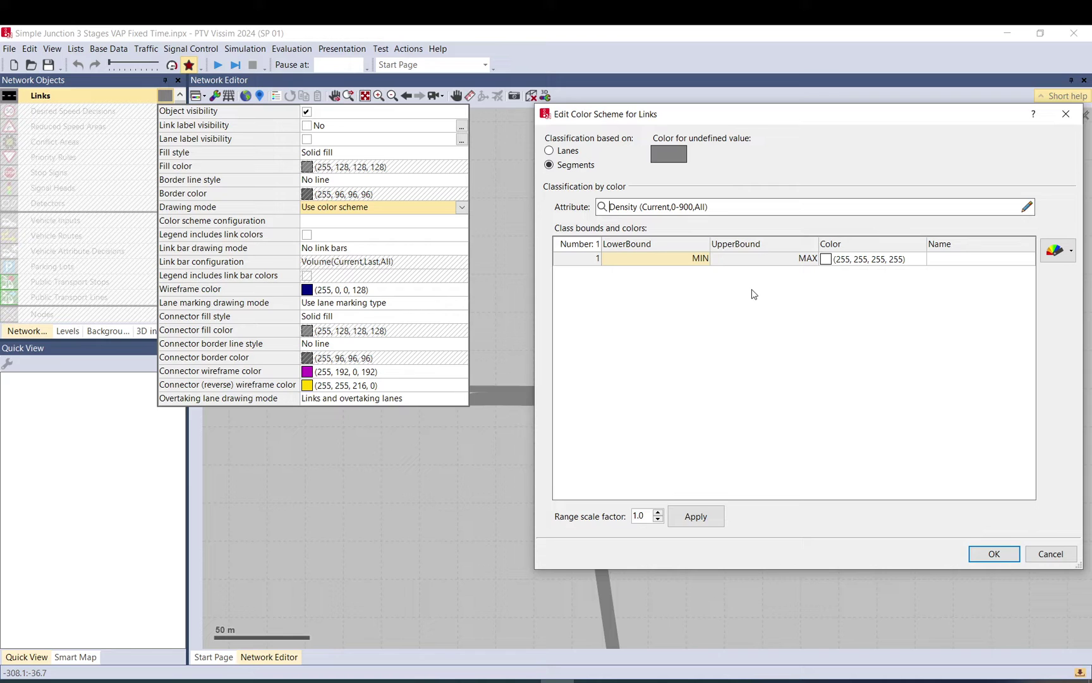
- Add three class rows to the link colour scheme table
{"action": "right_click", "coordinate": [833, 291]}
{"action": "left_click", "coordinate": [842, 297]}
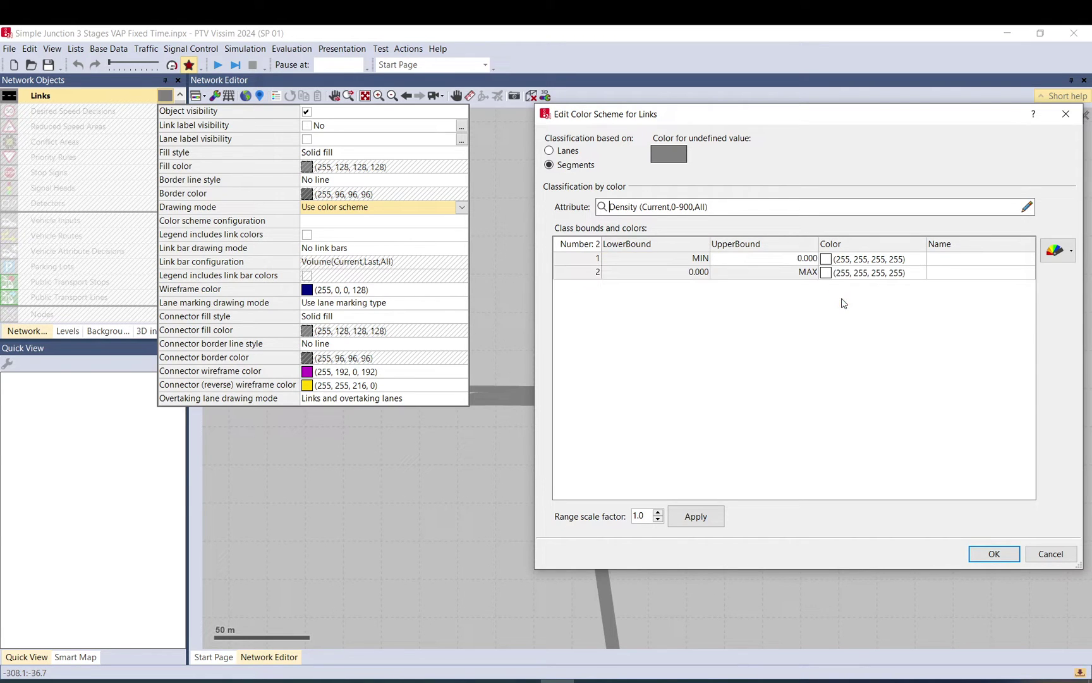
{"action": "right_click", "coordinate": [681, 300]}
{"action": "left_click", "coordinate": [703, 314]}
{"action": "right_click", "coordinate": [697, 330]}
{"action": "left_click", "coordinate": [711, 342]}
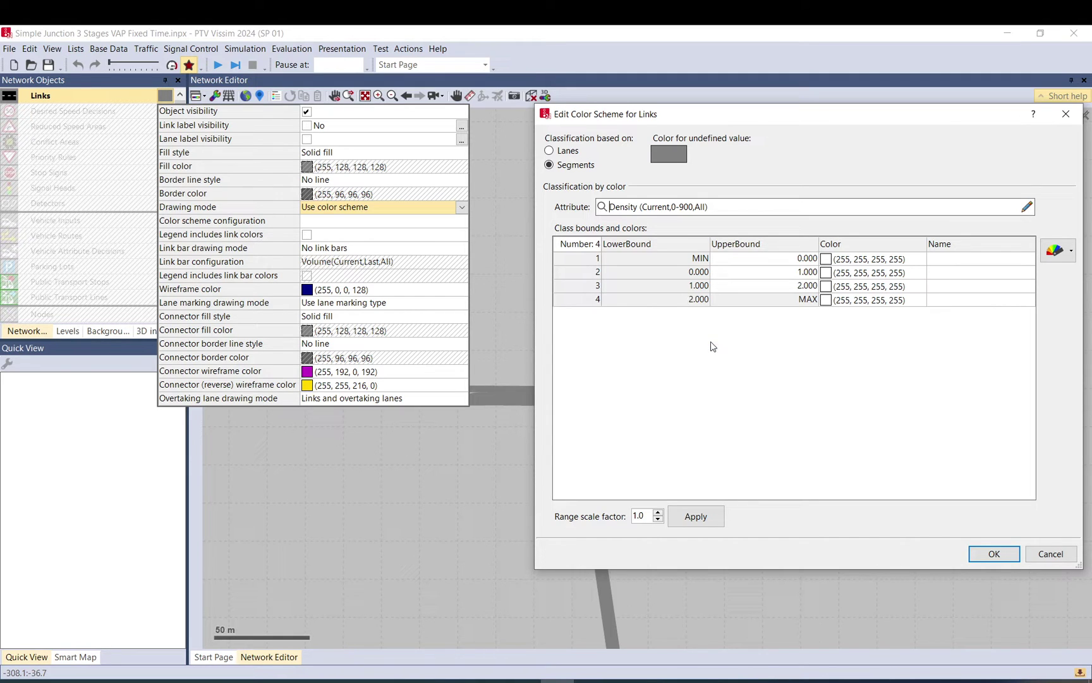
- Delete two class rows and apply the predefined Density scheme, giving 11 classes from 1 to 999
{"action": "left_click_drag", "start_coordinate": [577, 275], "coordinate": [577, 286]}
{"action": "right_click", "coordinate": [579, 287]}
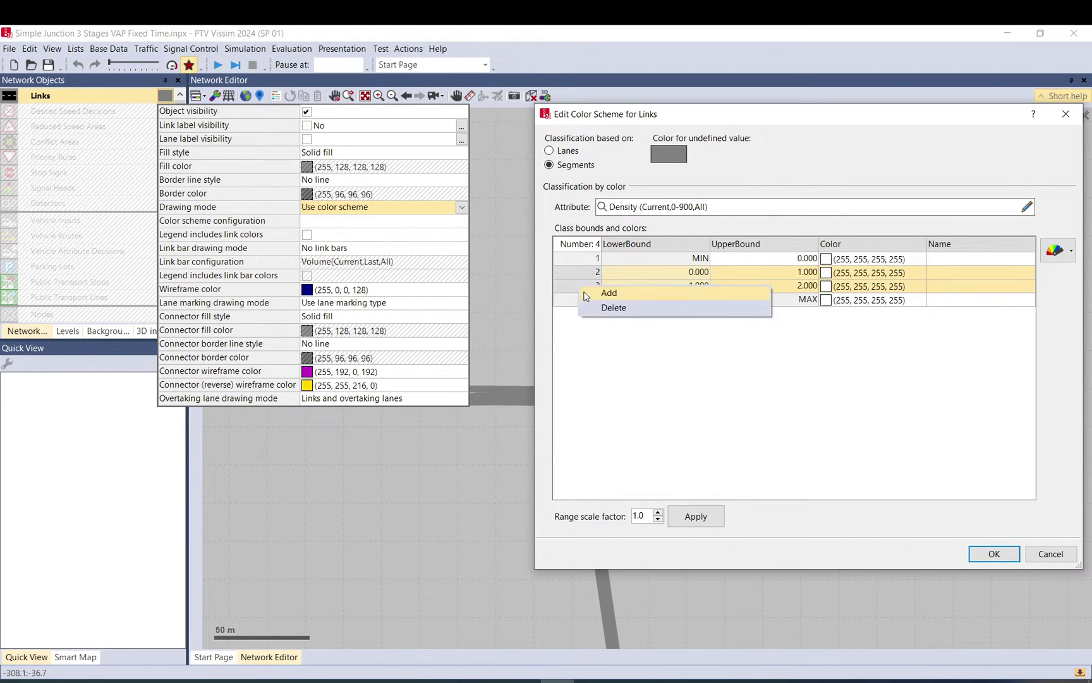
{"action": "left_click", "coordinate": [614, 308]}
{"action": "left_click", "coordinate": [1053, 253]}
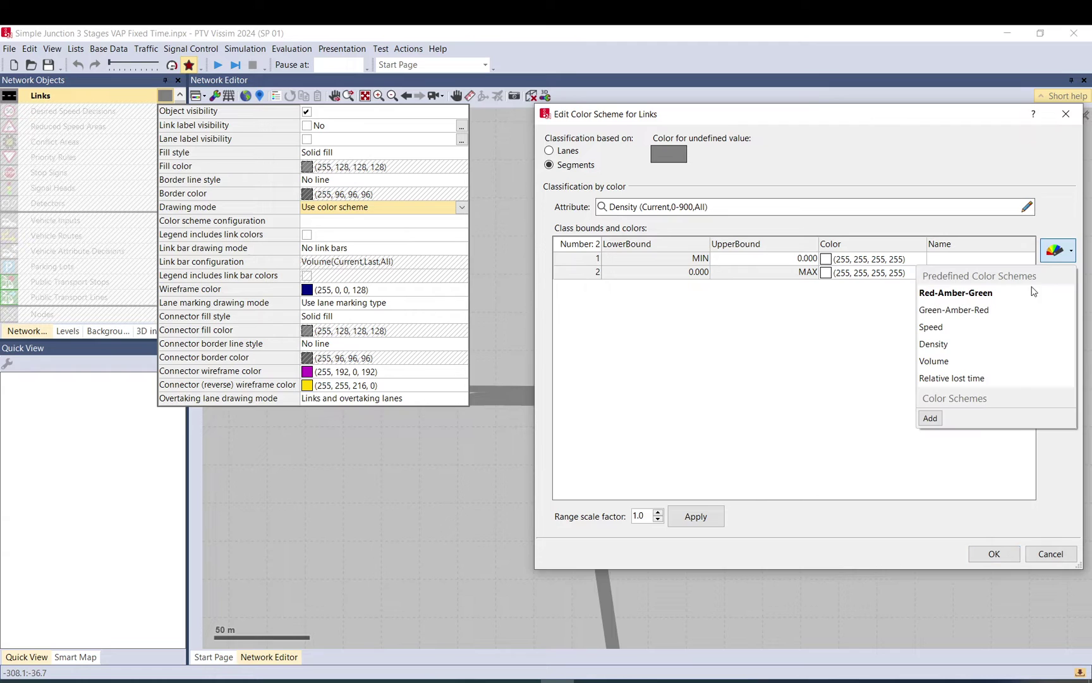
{"action": "left_click", "coordinate": [946, 345]}
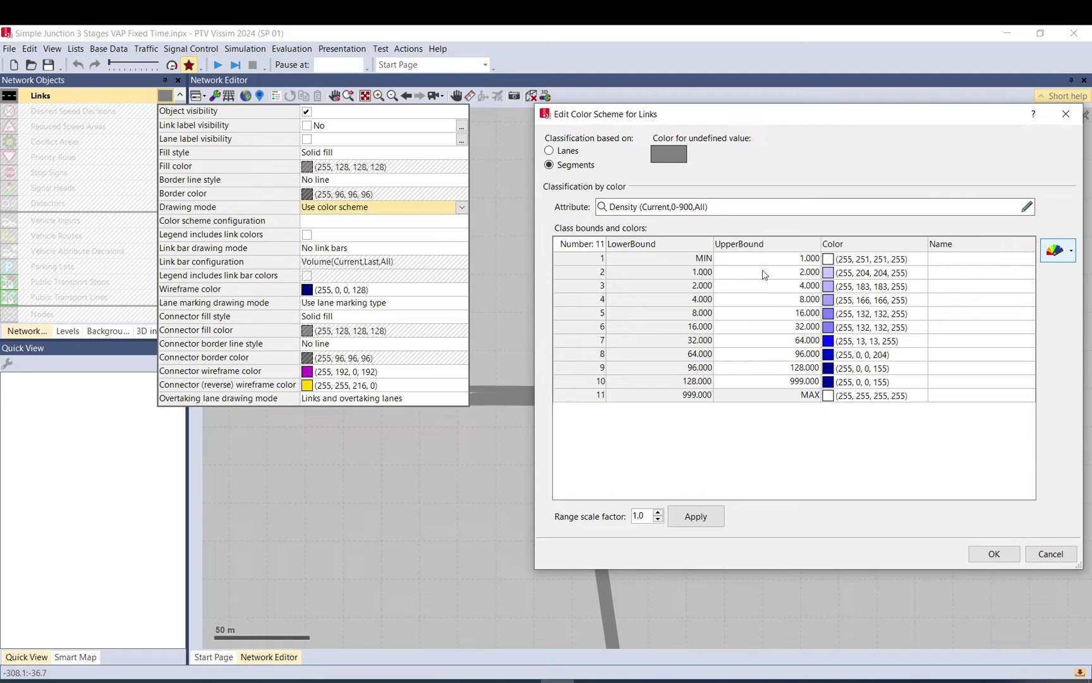
- Apply the Green-Amber-Red scheme, paste back the copied 1–999 upper bounds, and confirm
{"action": "left_click_drag", "start_coordinate": [758, 263], "coordinate": [763, 387]}
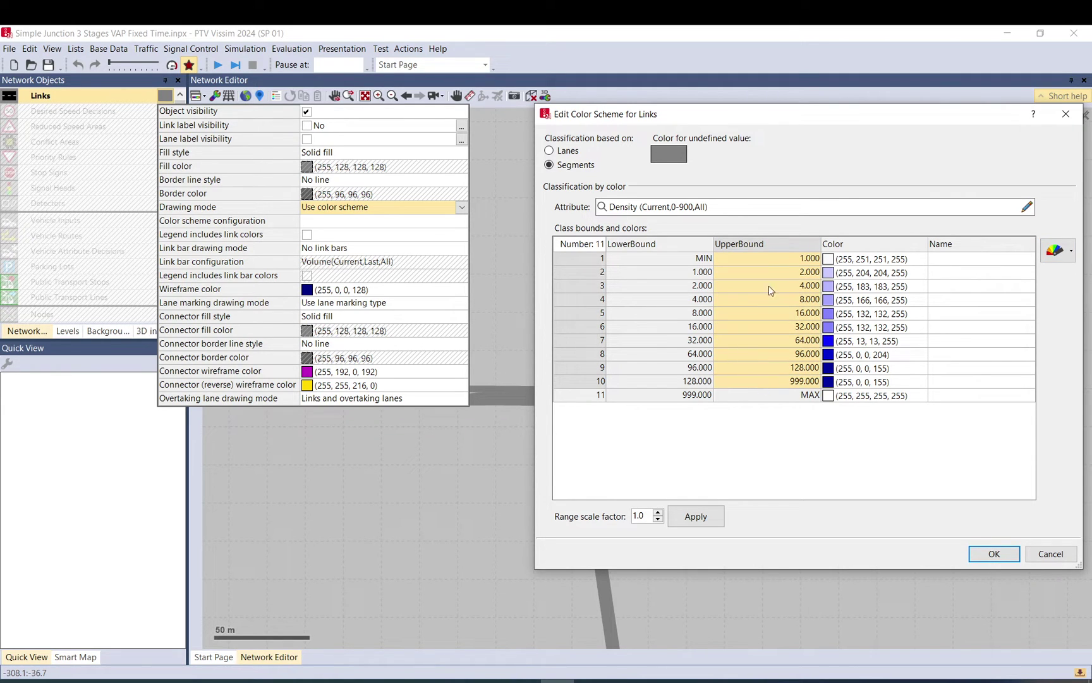
{"action": "right_click", "coordinate": [768, 340]}
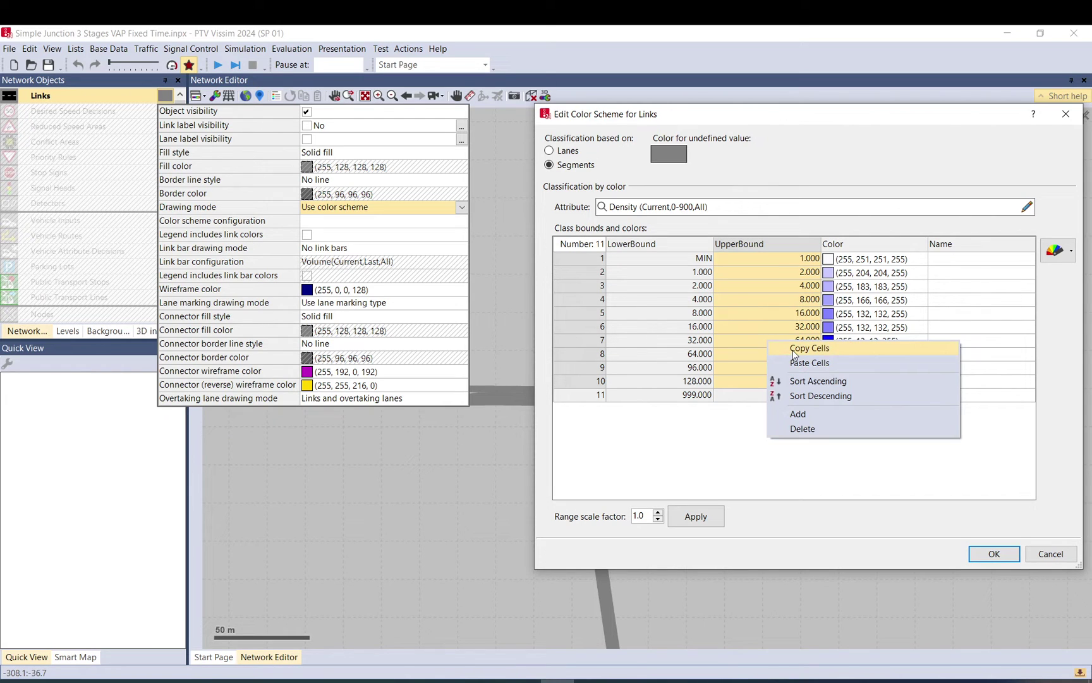
{"action": "left_click", "coordinate": [793, 353]}
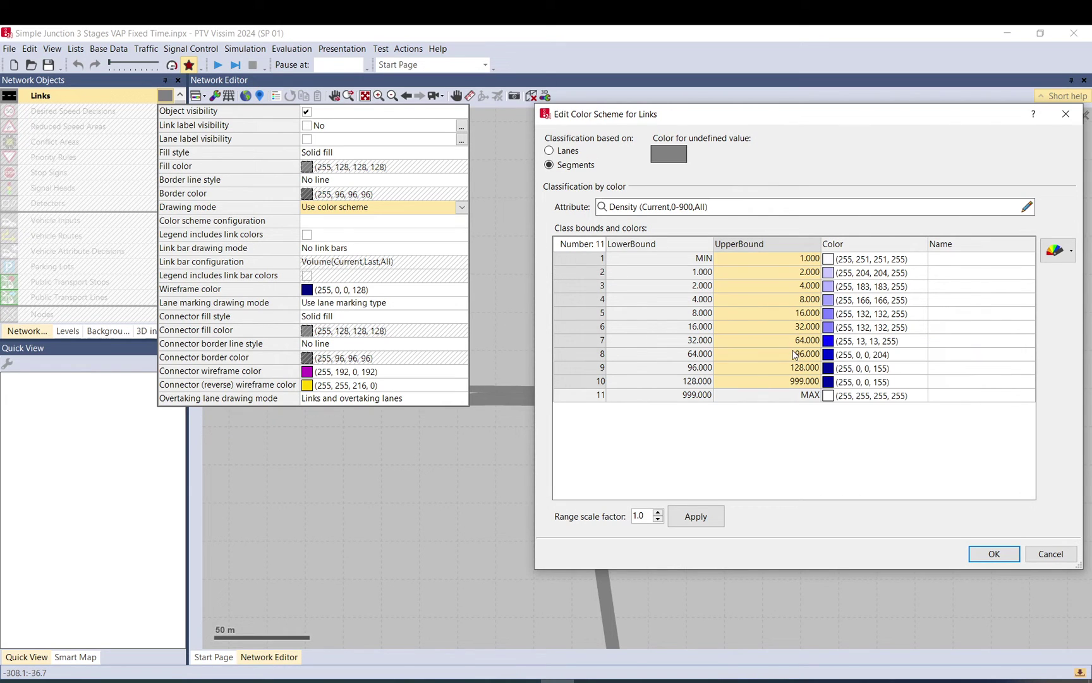
{"action": "left_click", "coordinate": [1055, 251]}
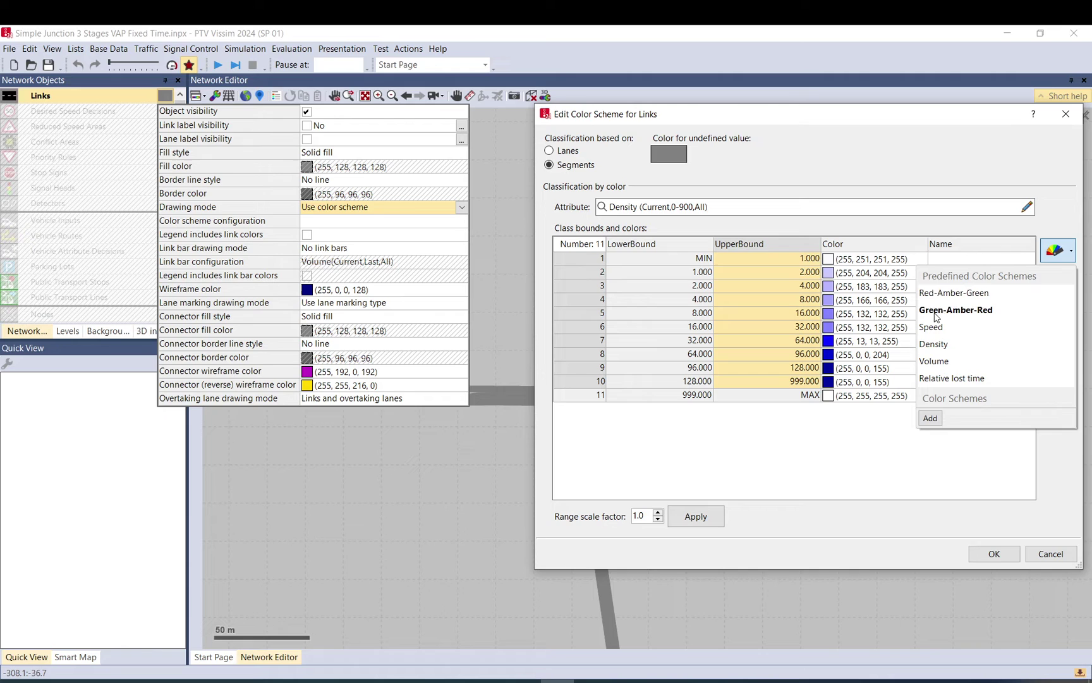
{"action": "left_click", "coordinate": [971, 311]}
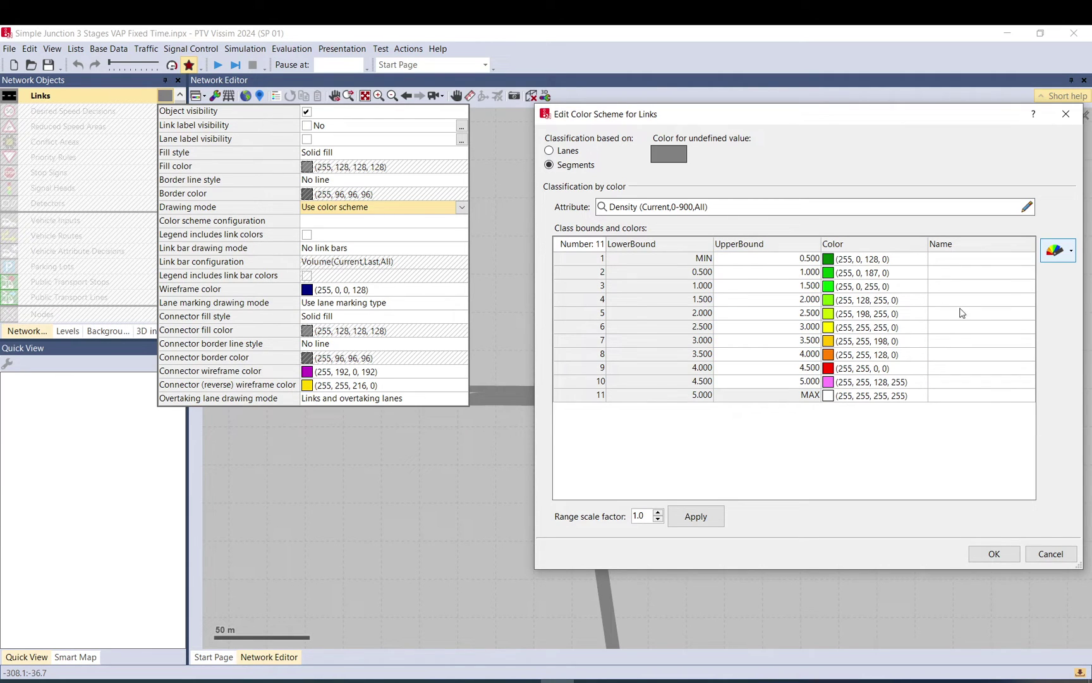
{"action": "right_click", "coordinate": [782, 258]}
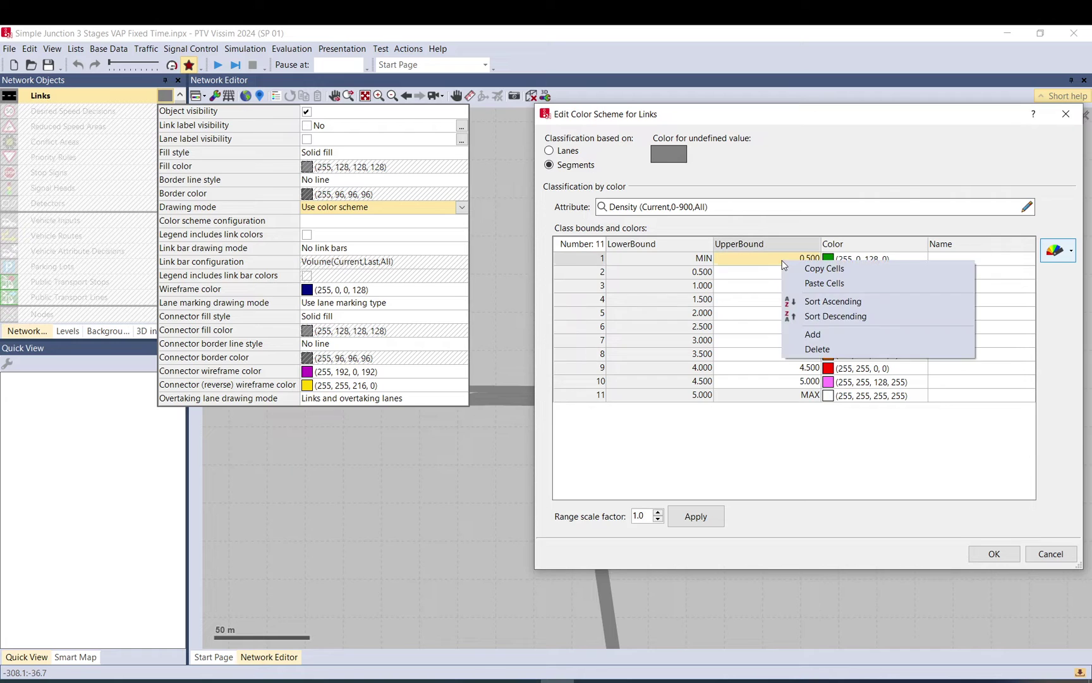
{"action": "left_click", "coordinate": [807, 283]}
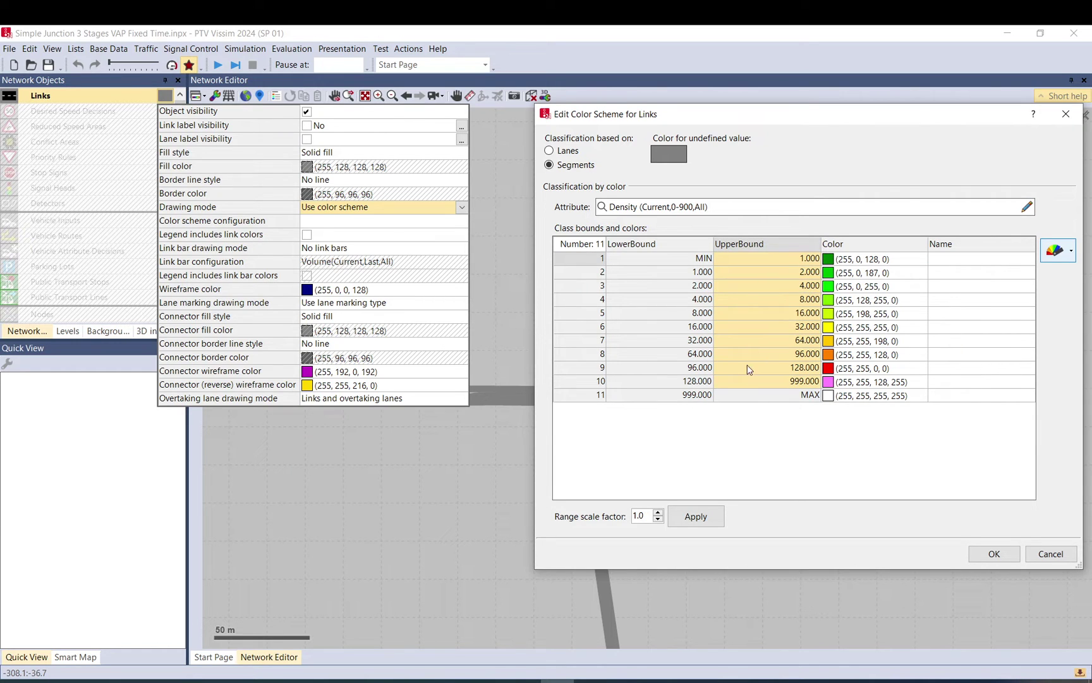
{"action": "left_click", "coordinate": [986, 554]}
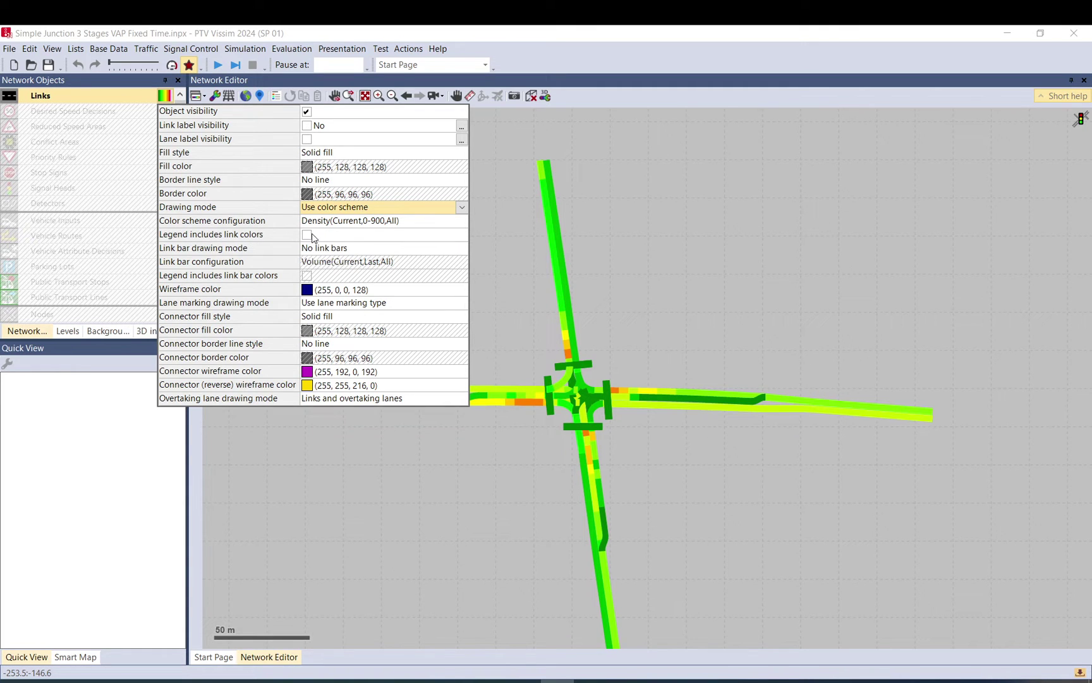
- Include link colours in the legend, turn on Show legend, and recentre the junction view
{"action": "left_click", "coordinate": [307, 237]}
{"action": "left_click", "coordinate": [635, 269]}
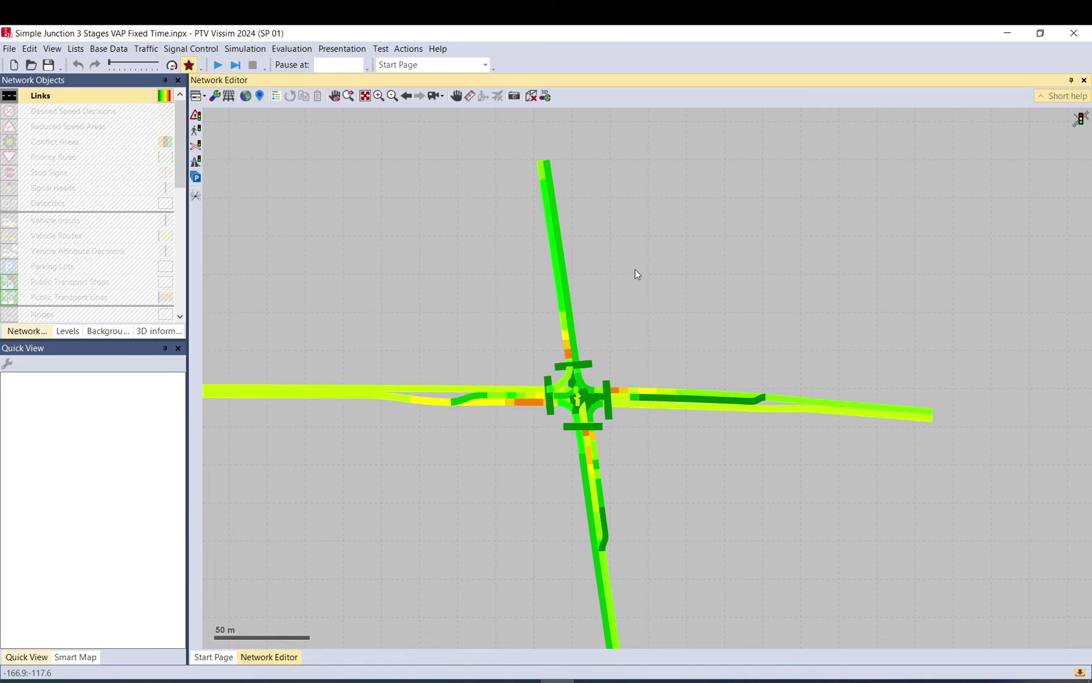
{"action": "left_click", "coordinate": [215, 96]}
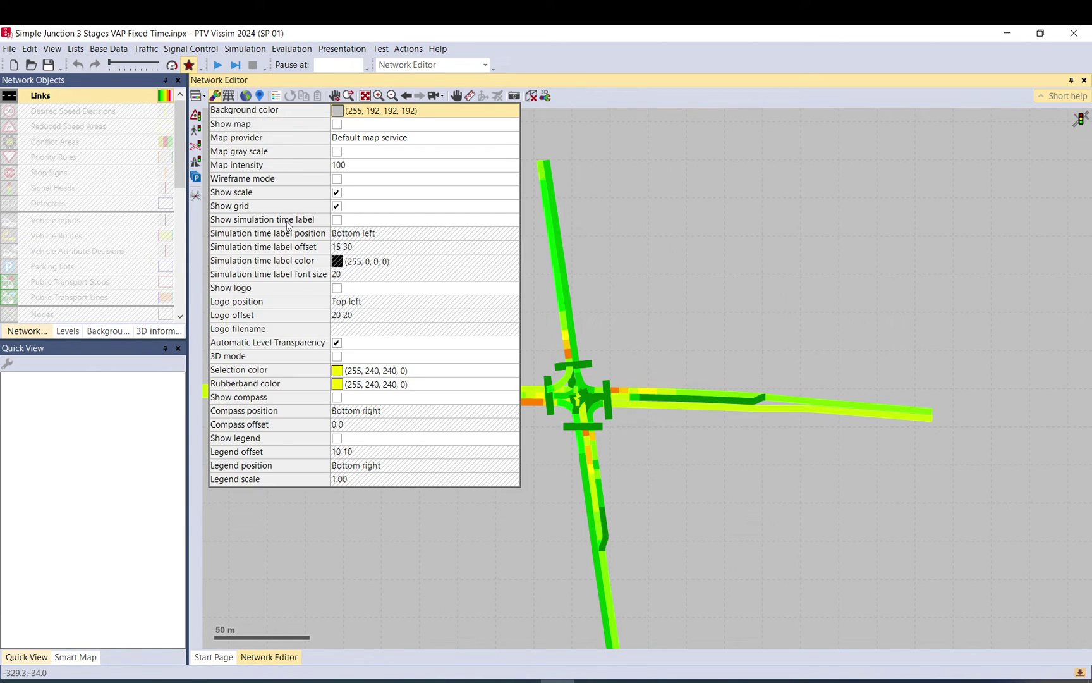
{"action": "left_click", "coordinate": [337, 438]}
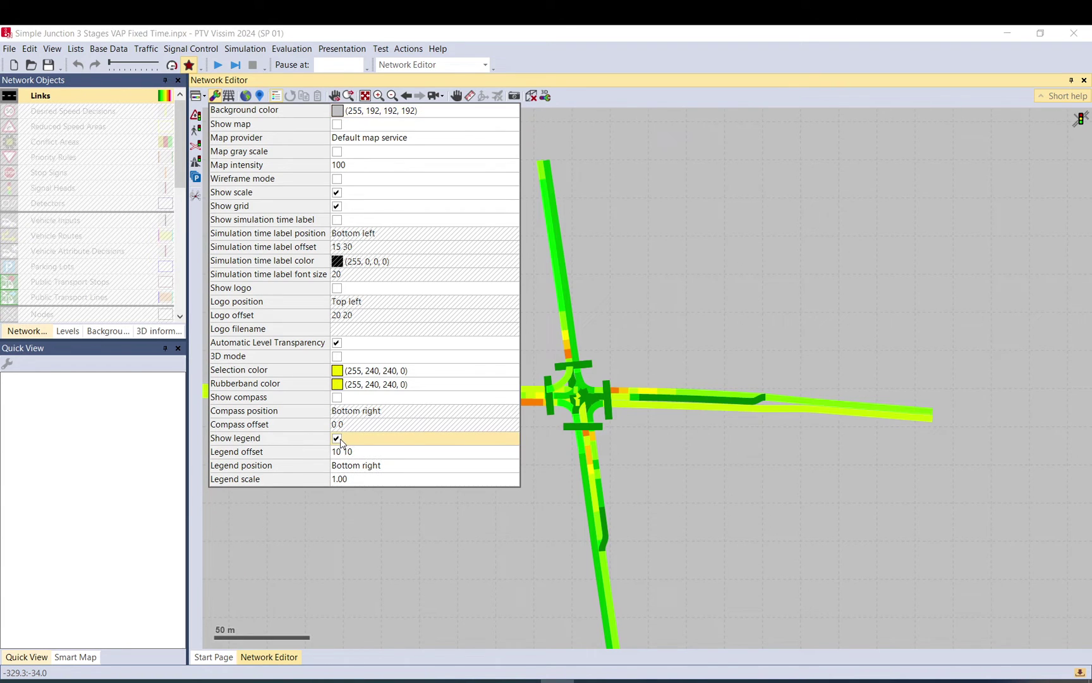
{"action": "left_click", "coordinate": [672, 267]}
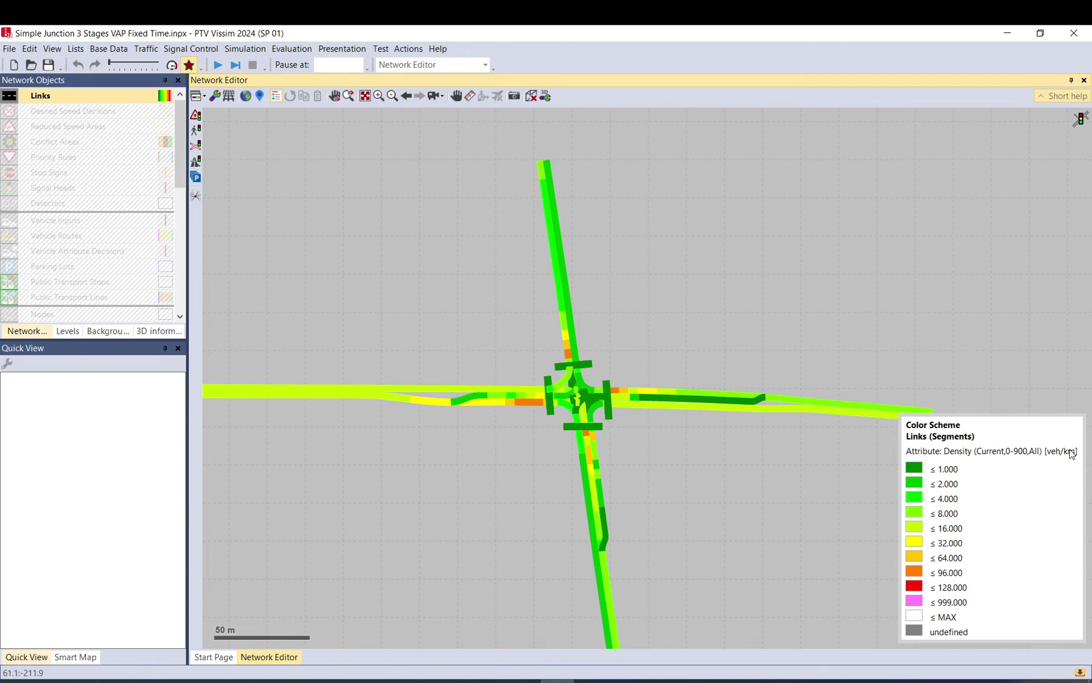
{"action": "left_click_drag", "start_coordinate": [775, 476], "coordinate": [760, 431]}
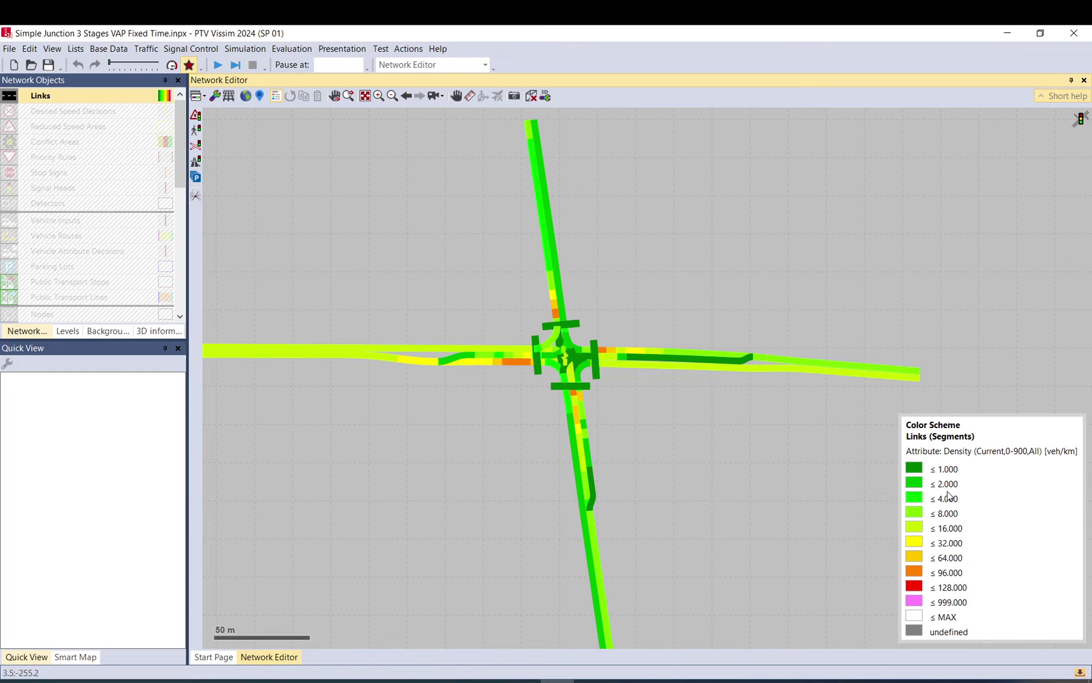
- Multiply the upper bounds of density classes 1–10 by 0.7 so the legend runs 0.700–699.300
{"action": "left_click", "coordinate": [162, 97]}
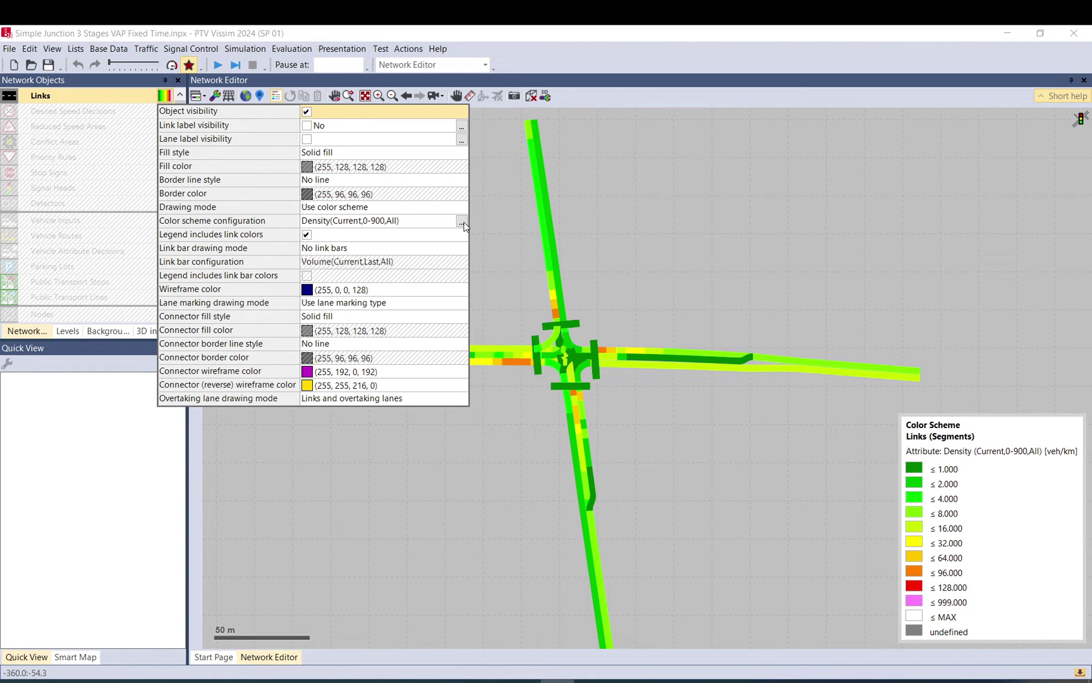
{"action": "left_click", "coordinate": [462, 222]}
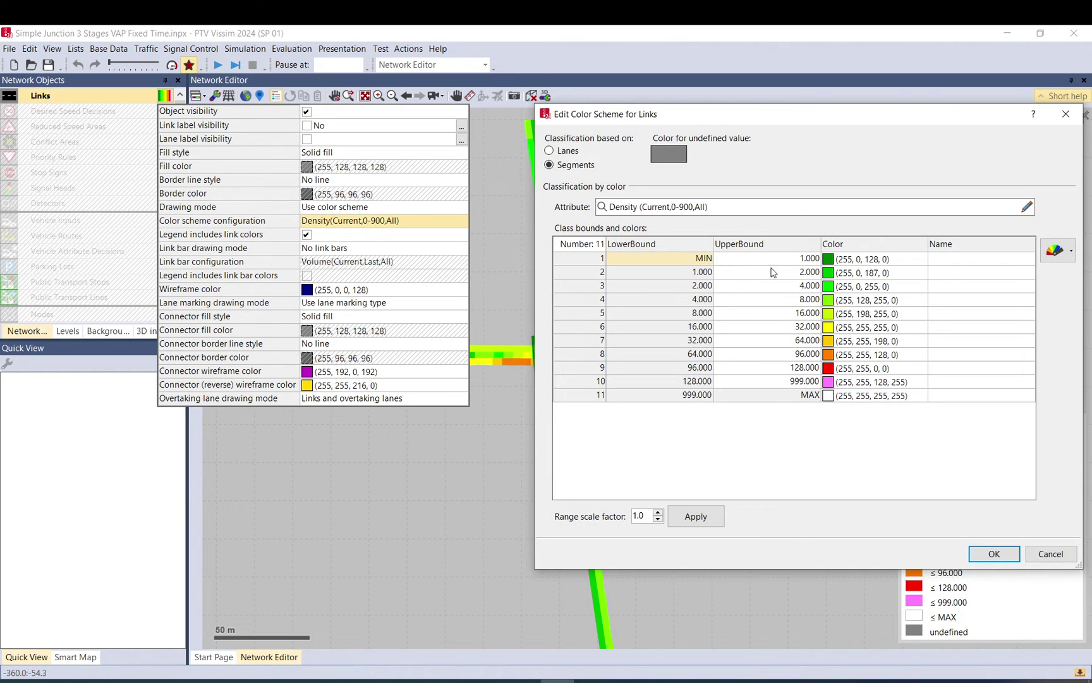
{"action": "left_click_drag", "start_coordinate": [792, 262], "coordinate": [792, 383]}
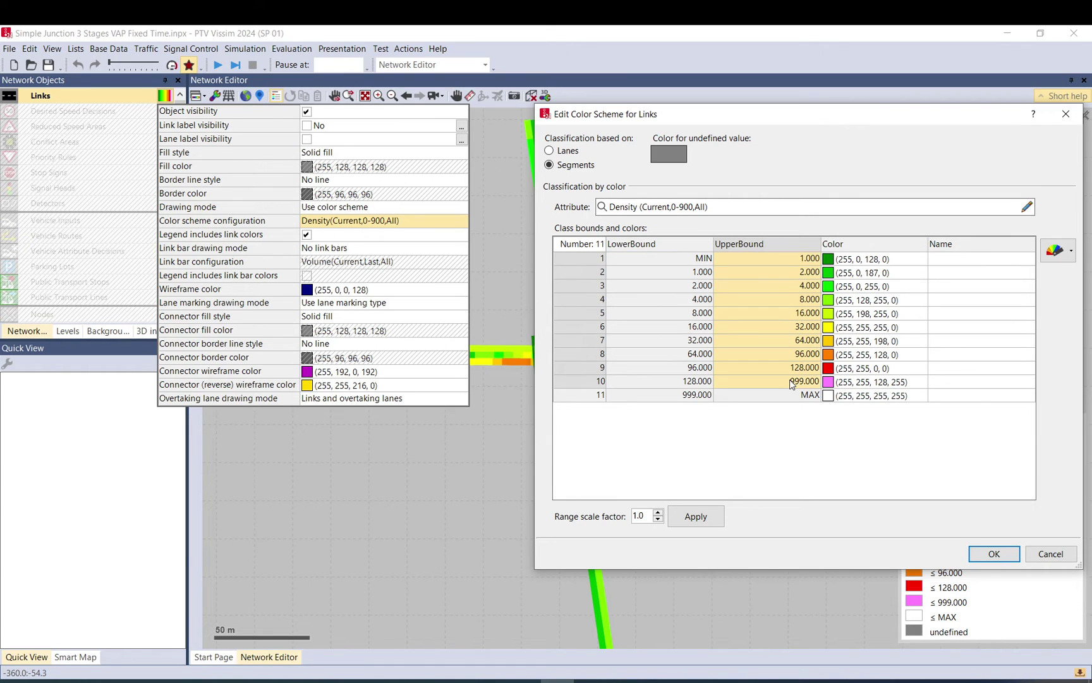
{"action": "left_click", "coordinate": [792, 382]}
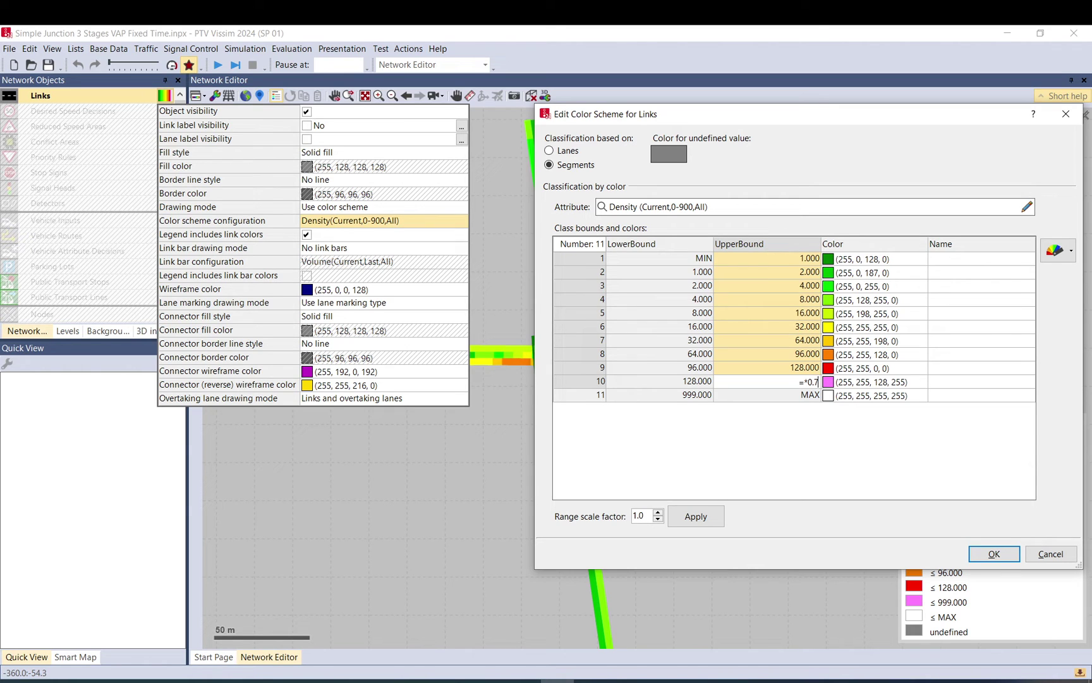
{"action": "key", "text": "Return"}
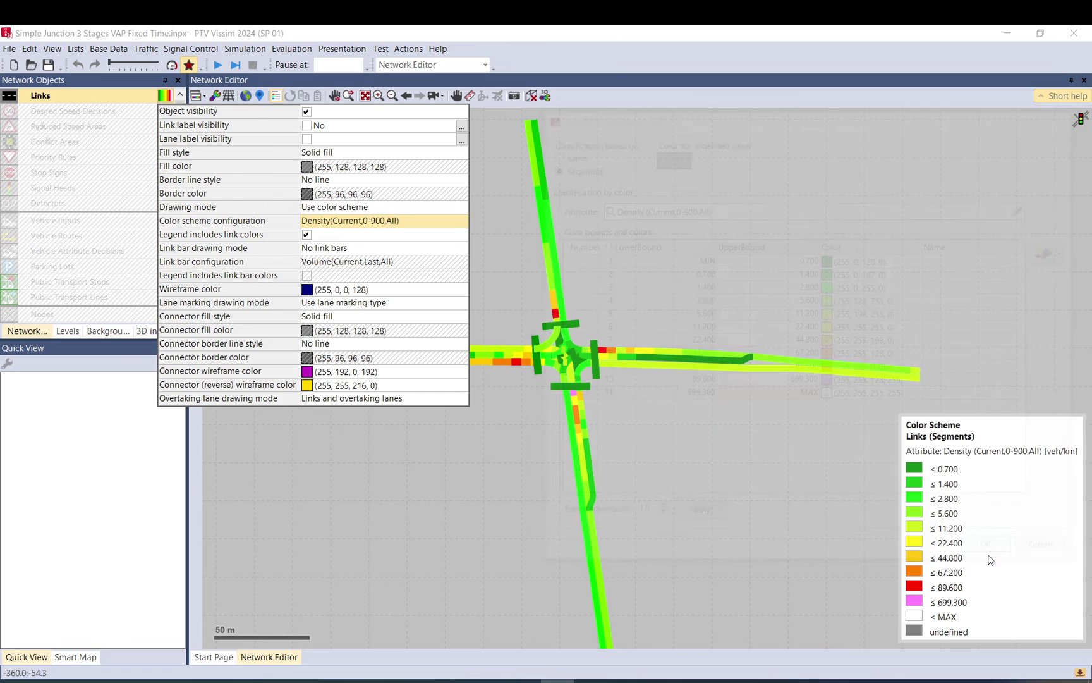
- Close the link display settings, recentre the junction in the view, and reopen the link settings
{"action": "left_click", "coordinate": [700, 464]}
{"action": "left_click_drag", "start_coordinate": [699, 463], "coordinate": [833, 440]}
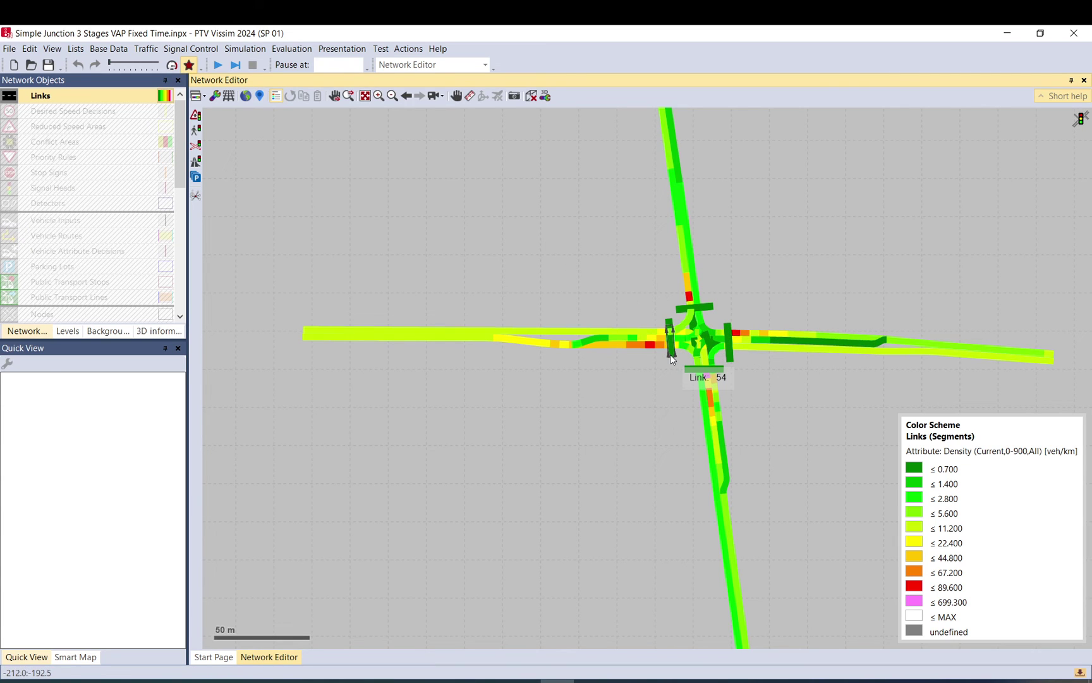
{"action": "left_click_drag", "start_coordinate": [768, 356], "coordinate": [668, 359]}
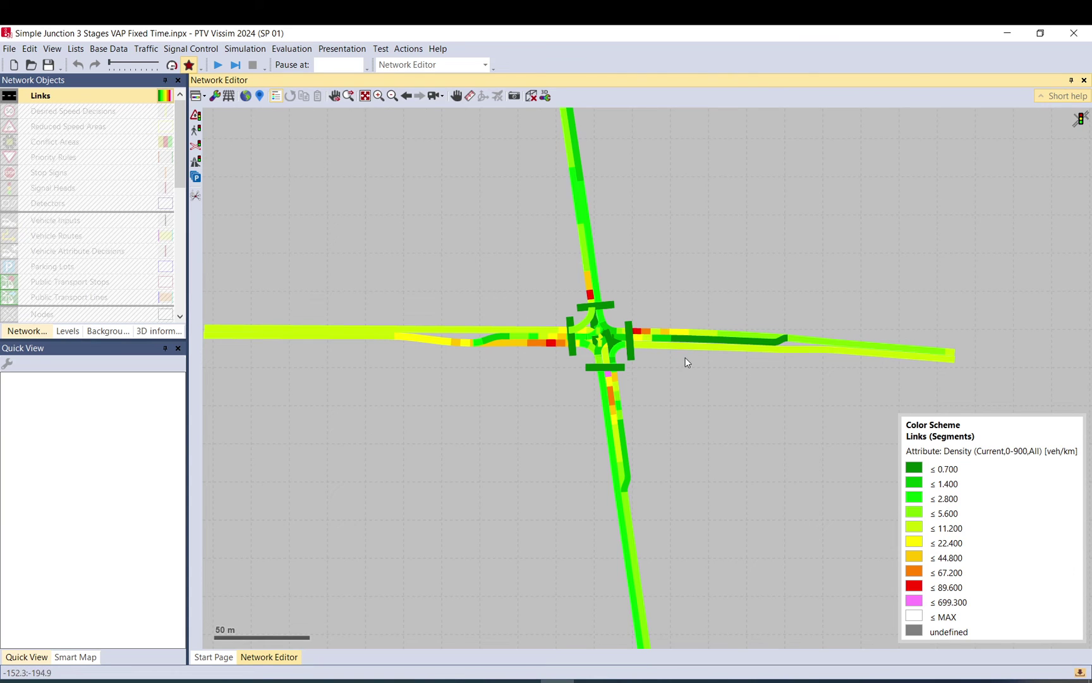
{"action": "left_click", "coordinate": [164, 96]}
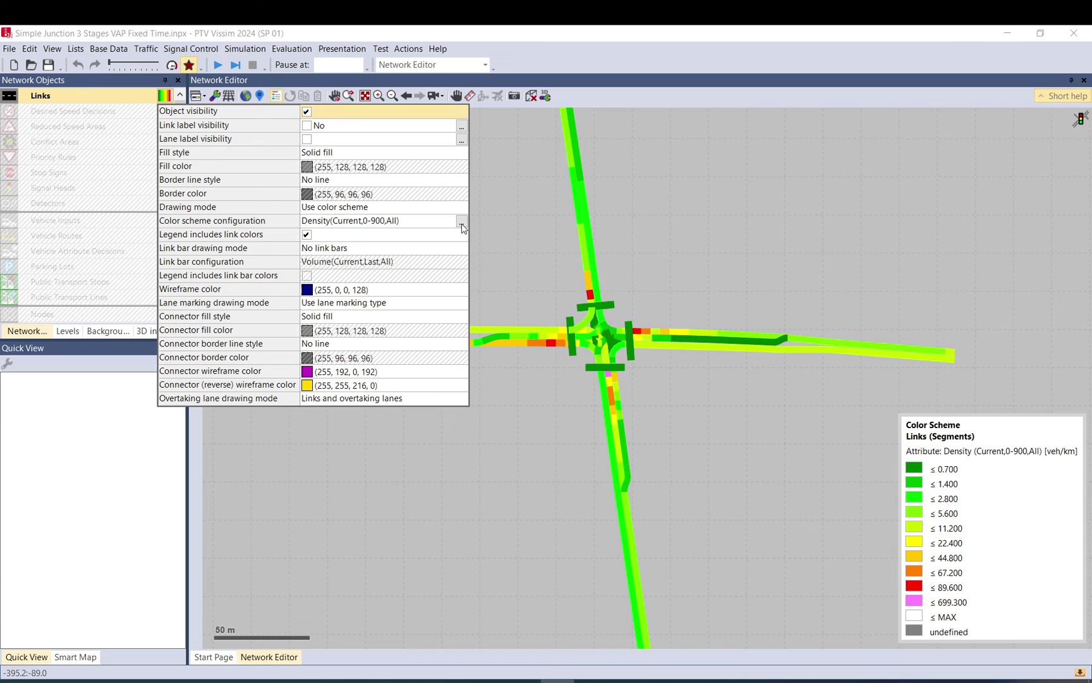
- Switch the link colour scheme classification from segments to lanes, leaving the classification attribute unchanged
{"action": "left_click", "coordinate": [461, 220]}
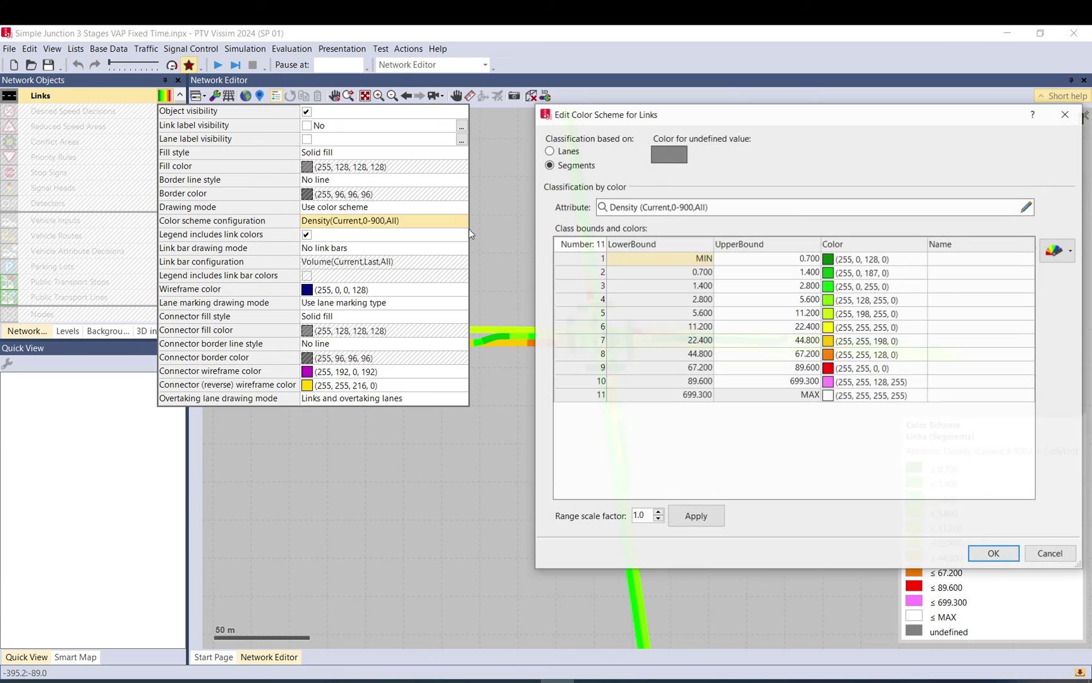
{"action": "left_click", "coordinate": [1027, 206]}
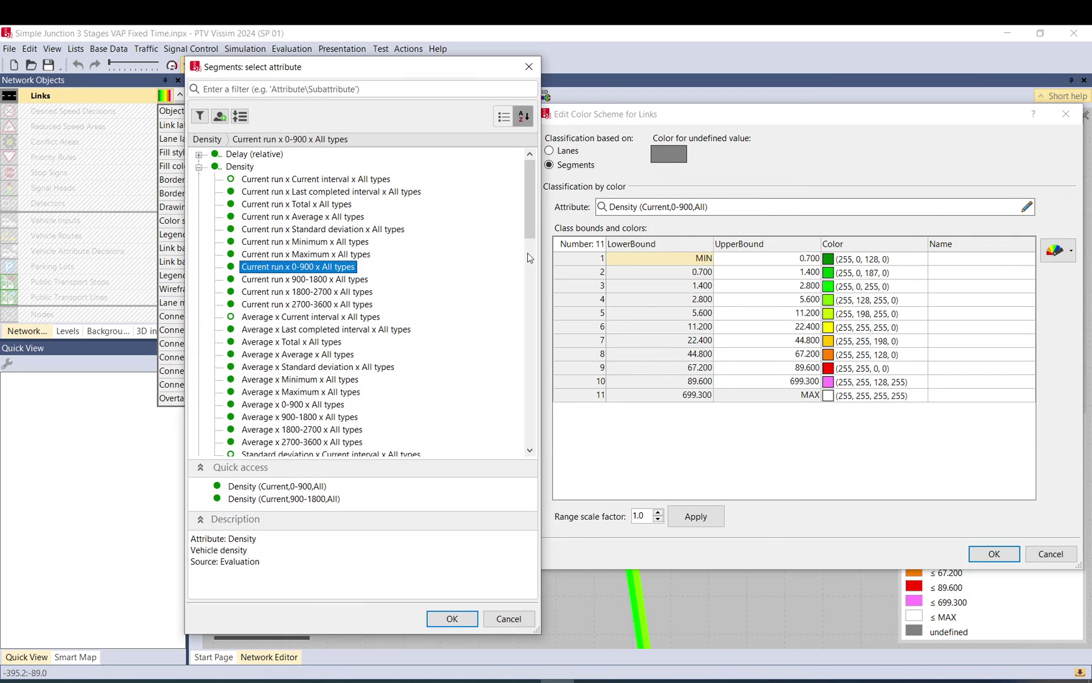
{"action": "left_click", "coordinate": [199, 168]}
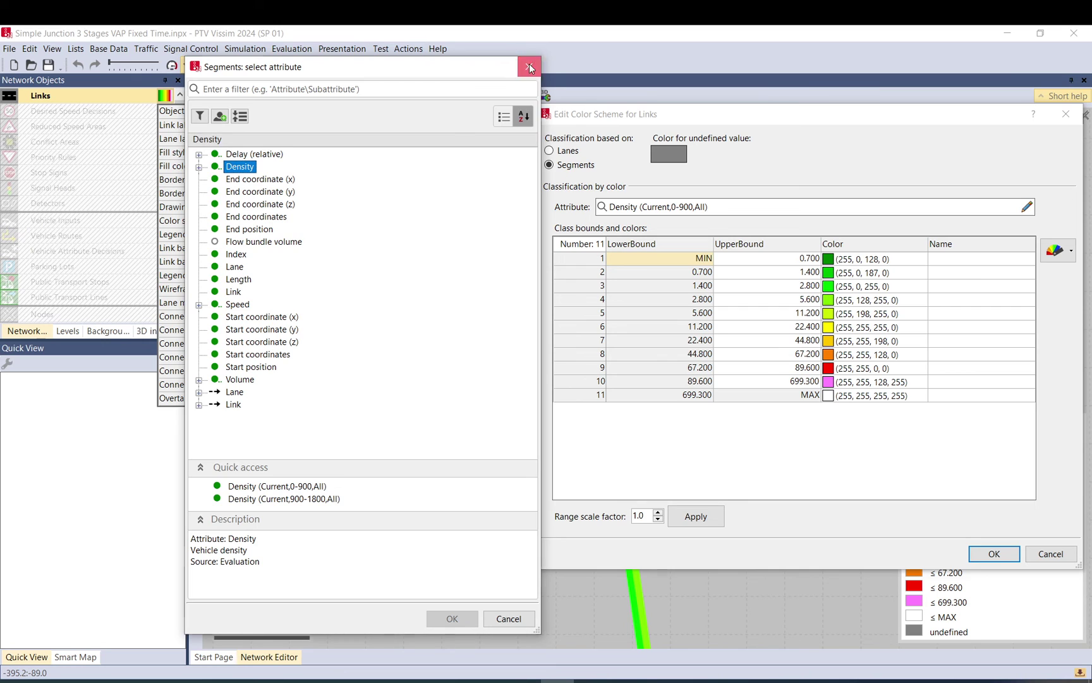
{"action": "left_click", "coordinate": [529, 66]}
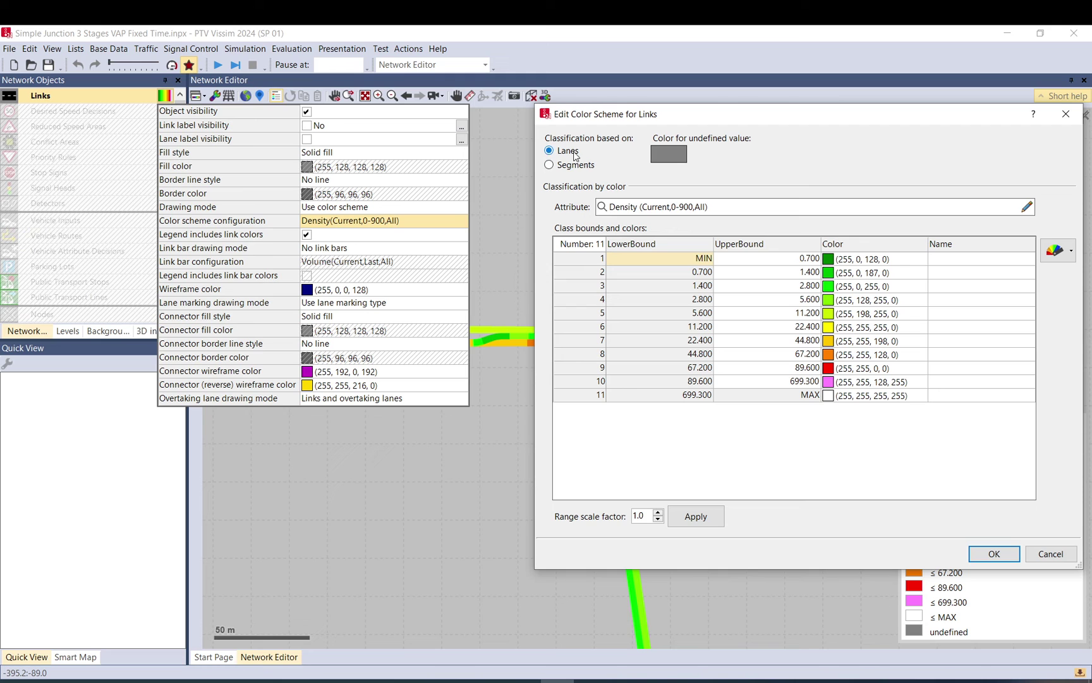
{"action": "left_click", "coordinate": [1027, 207]}
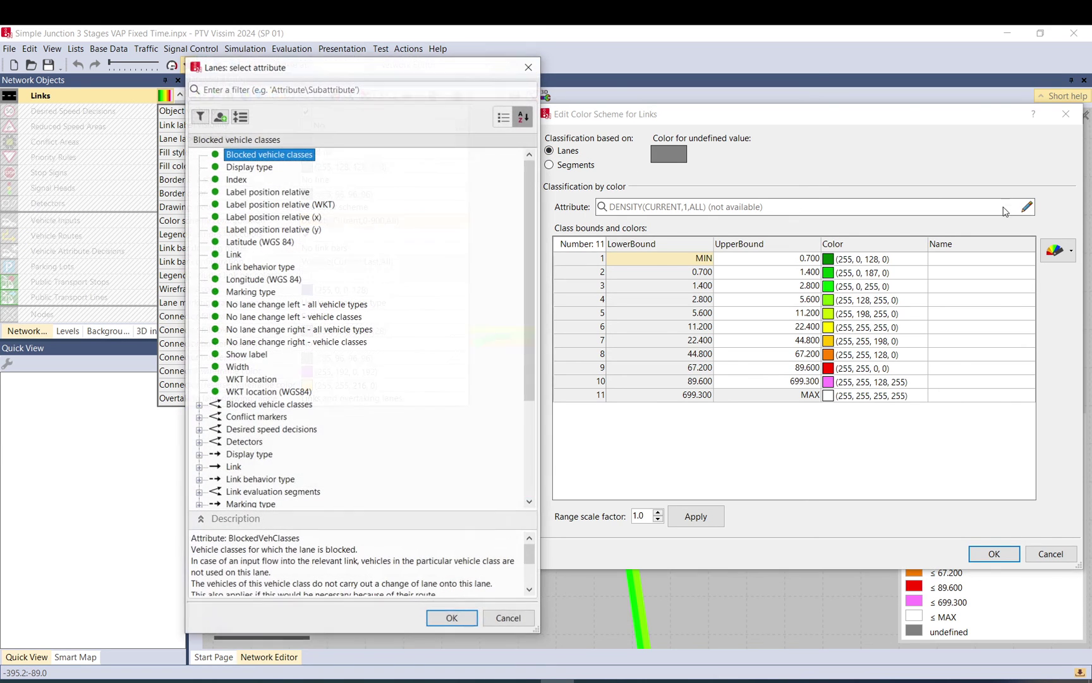
{"action": "mouse_move", "coordinate": [529, 203]}
{"action": "left_mouse_down"}
{"action": "mouse_move", "coordinate": [529, 235]}
{"action": "mouse_move", "coordinate": [530, 202]}
{"action": "left_mouse_up"}
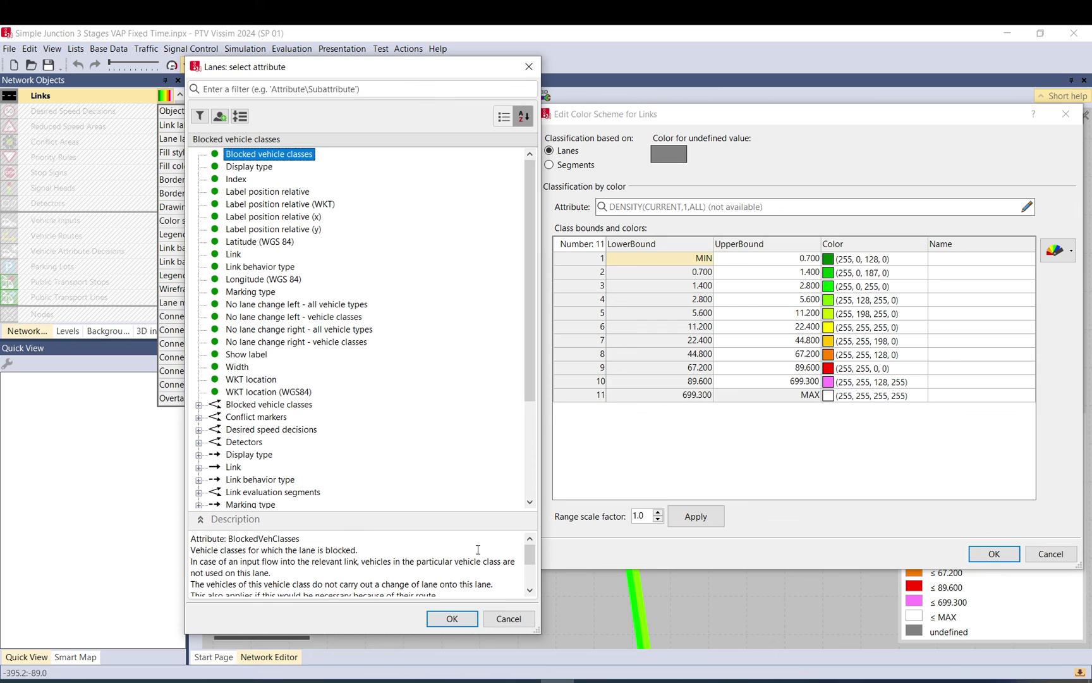
- Try rescaling the density class bounds with range scale factor 1.3, then 0.8
{"action": "left_click", "coordinate": [503, 620]}
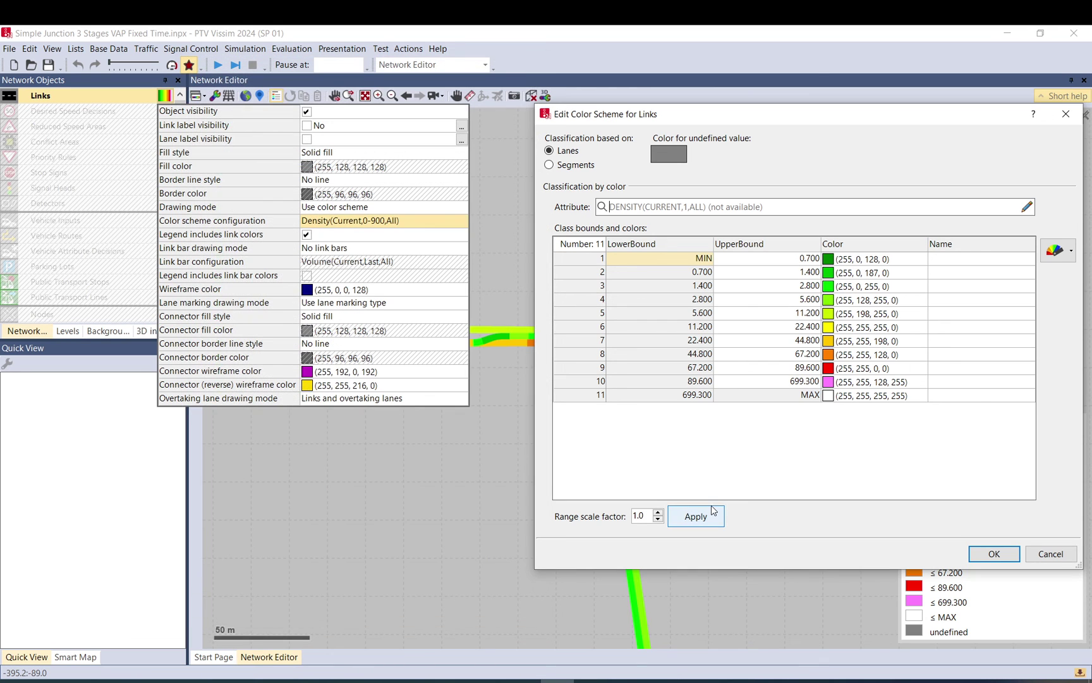
{"action": "left_click", "coordinate": [1051, 554]}
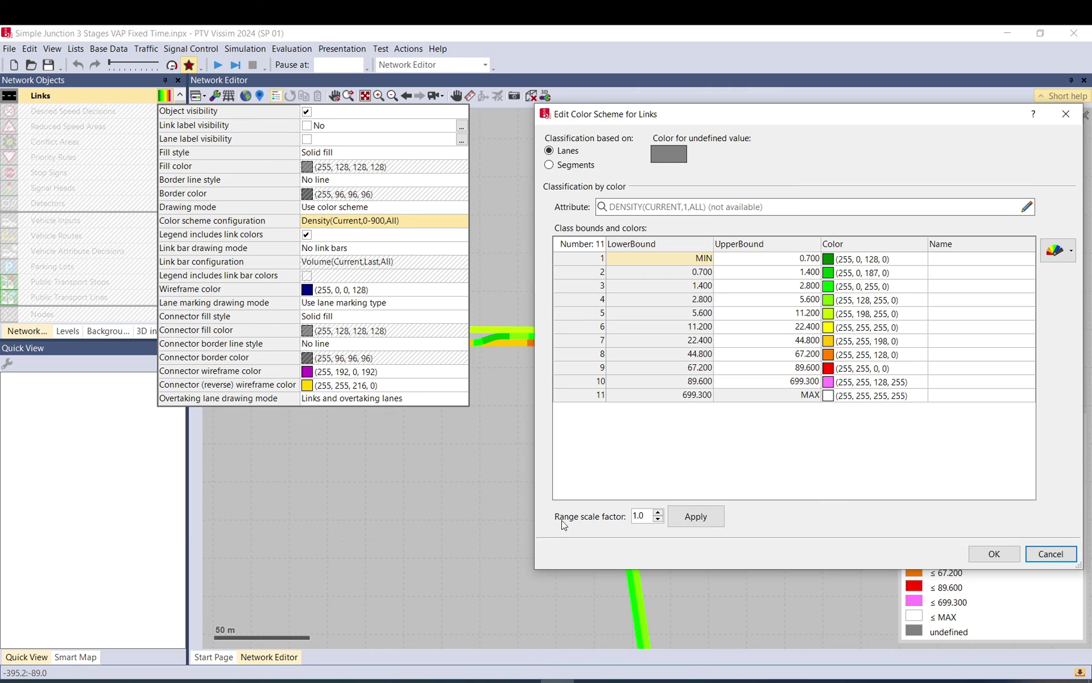
{"action": "left_click", "coordinate": [658, 513]}
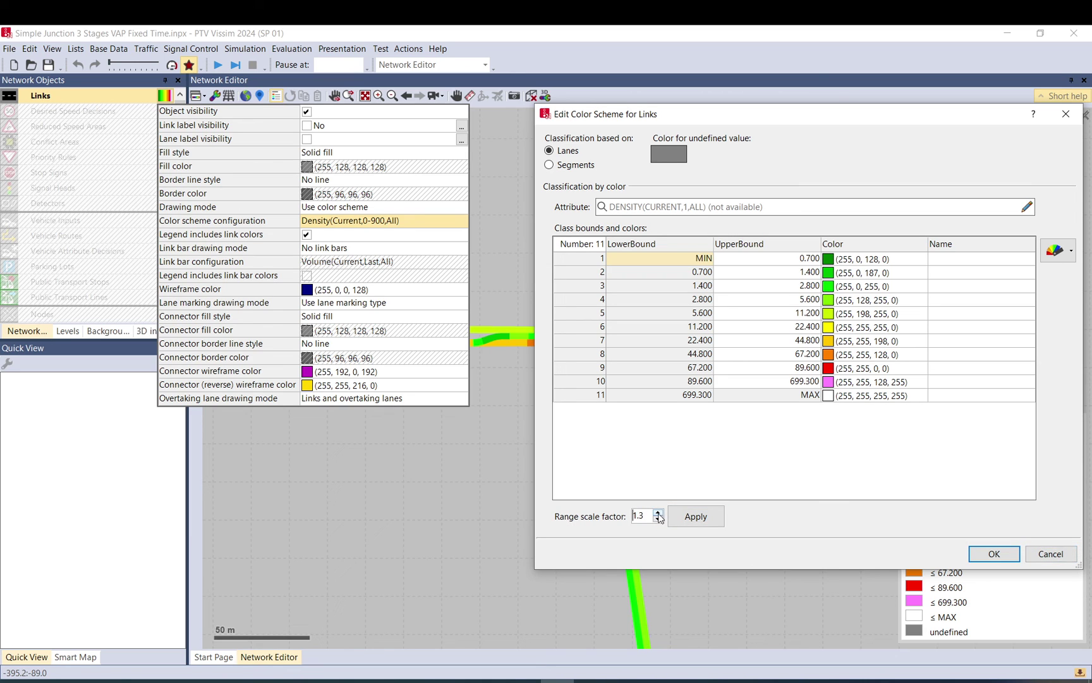
{"action": "left_click", "coordinate": [695, 520]}
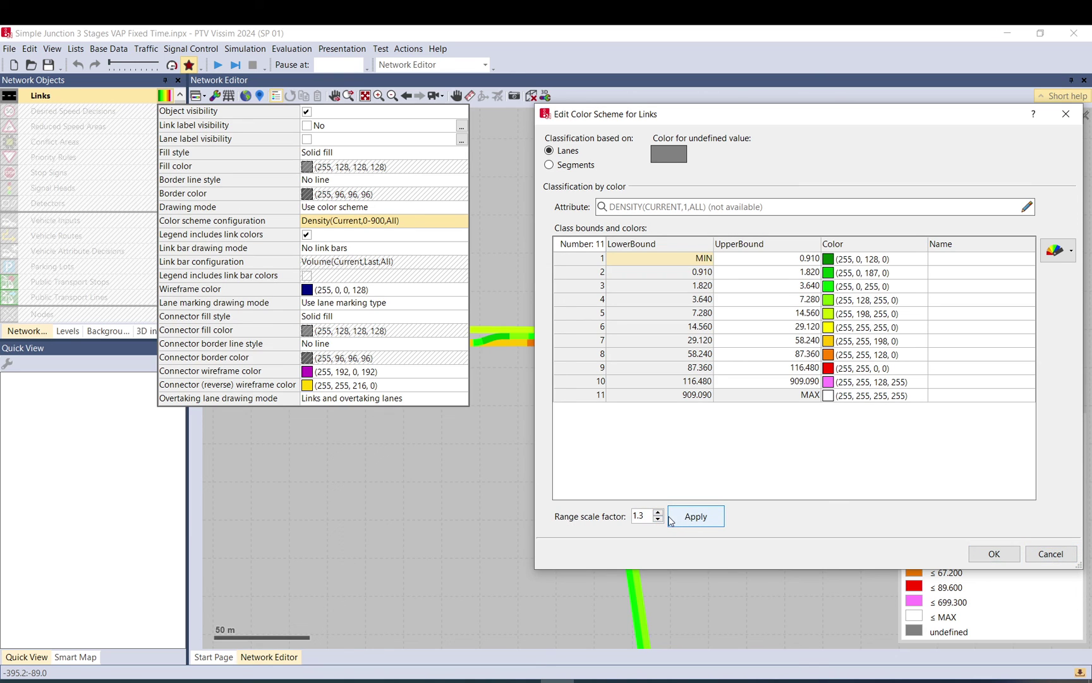
{"action": "left_click", "coordinate": [659, 519]}
{"action": "left_click", "coordinate": [695, 516]}
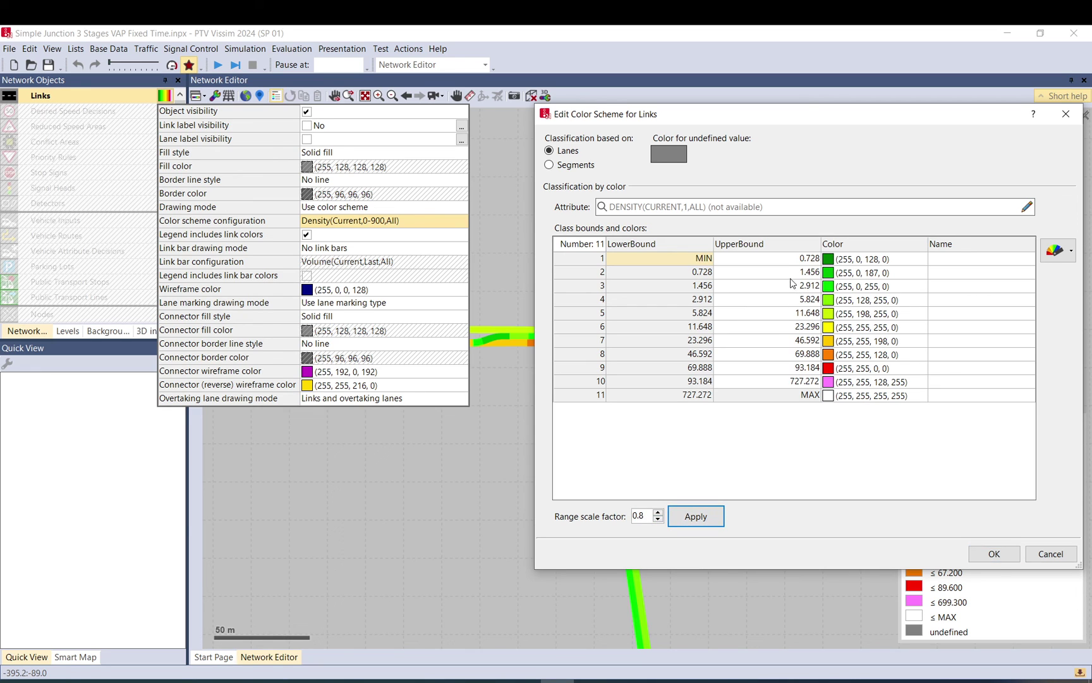
- Discard the trial rescaling, keeping the 0.700–699.300 legend, and close the link display settings
{"action": "left_click_drag", "start_coordinate": [790, 258], "coordinate": [790, 383]}
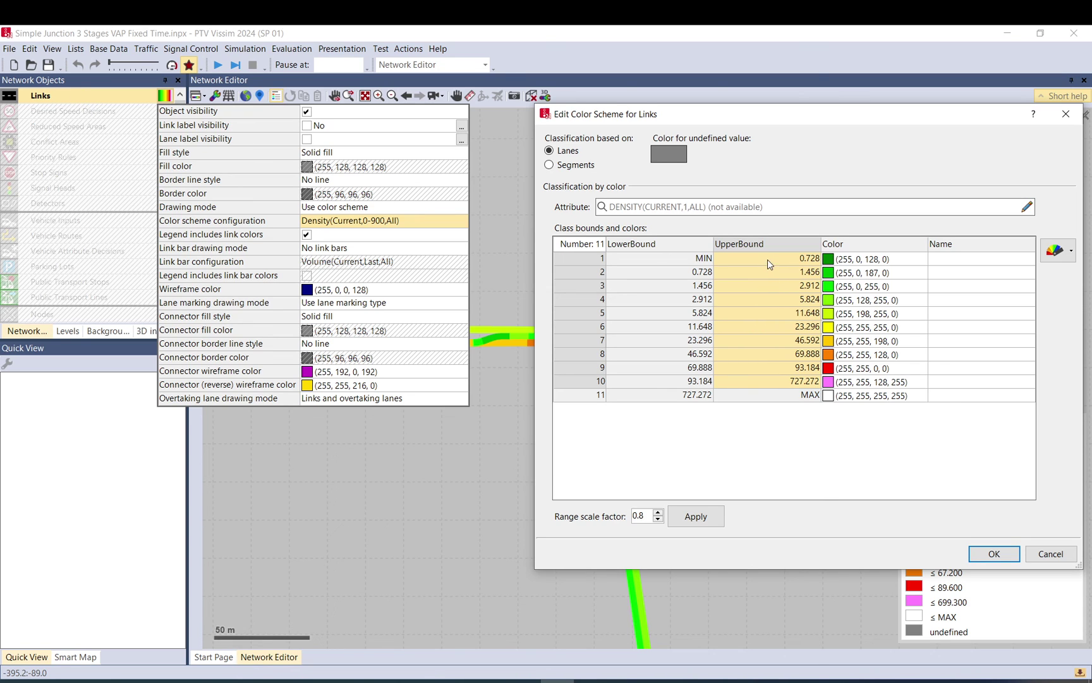
{"action": "mouse_move", "coordinate": [768, 264]}
{"action": "left_mouse_down"}
{"action": "mouse_move", "coordinate": [763, 387]}
{"action": "mouse_move", "coordinate": [765, 264]}
{"action": "left_mouse_up"}
{"action": "left_click", "coordinate": [1059, 555]}
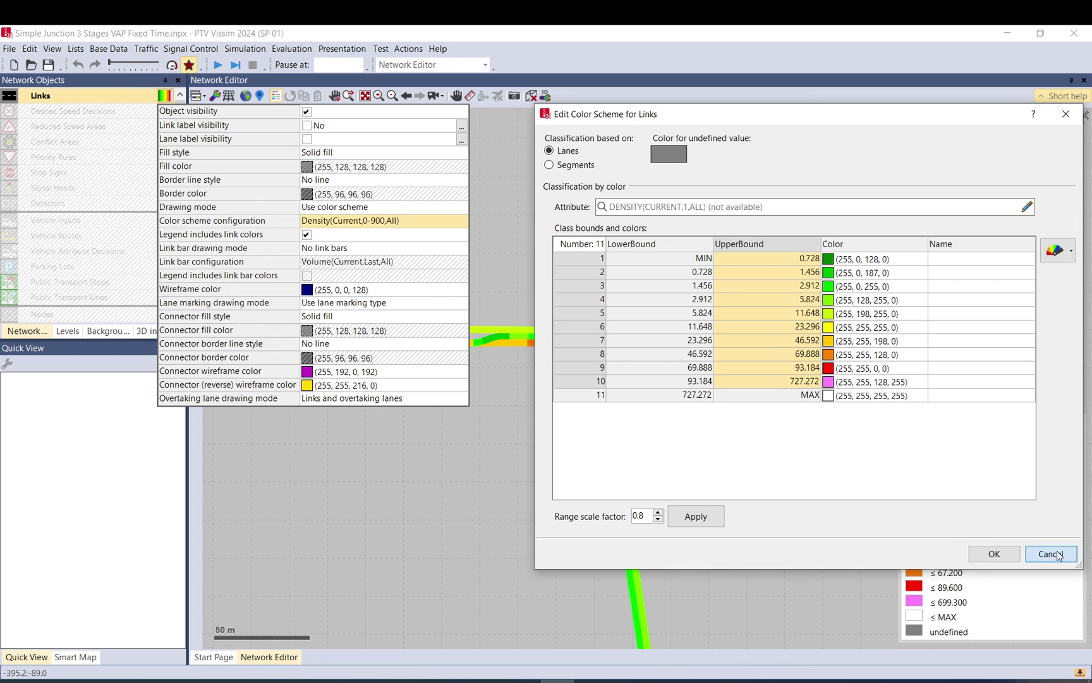
{"action": "left_click", "coordinate": [671, 290]}
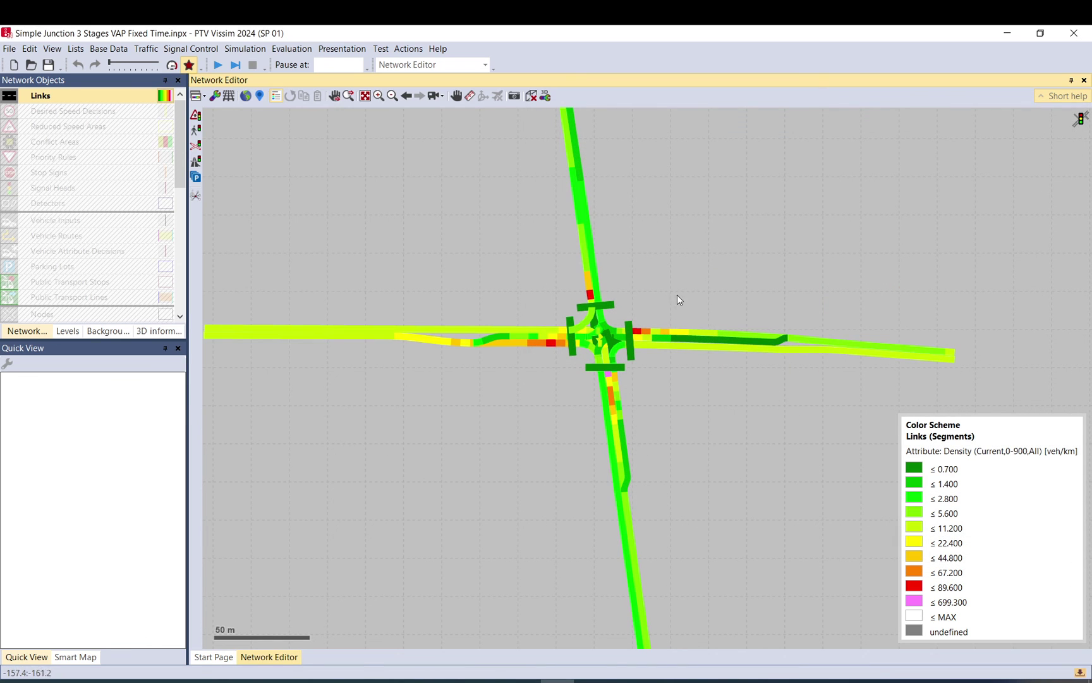